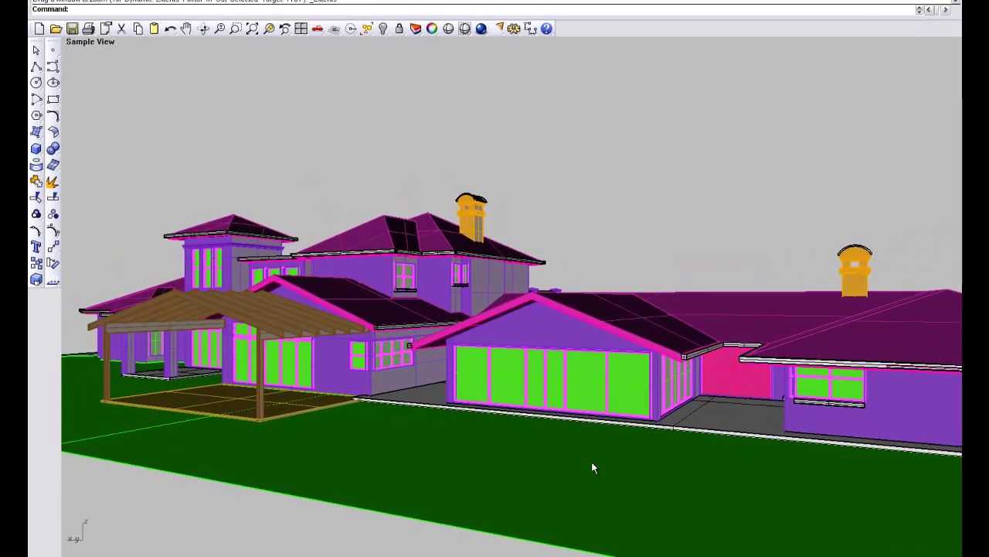
- Switch the Sample View to Wireframe display and inspect the house's framework from closer up
right_drag(595, 476, 585, 477)
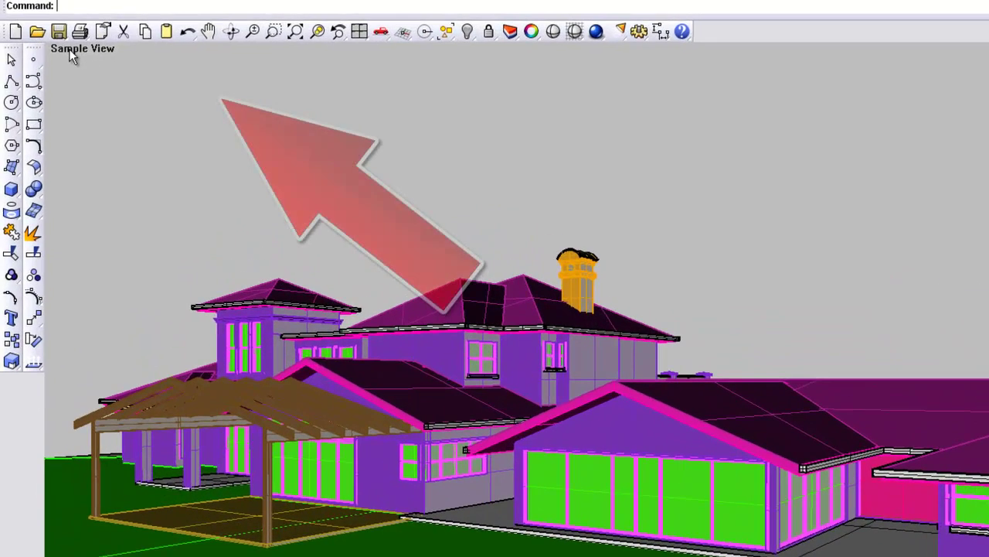
click(58, 36)
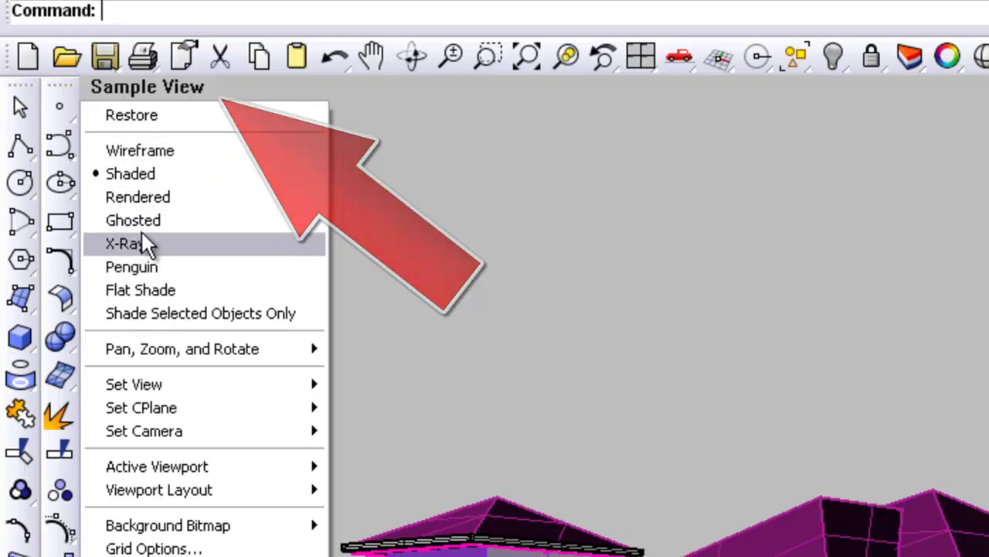
click(145, 150)
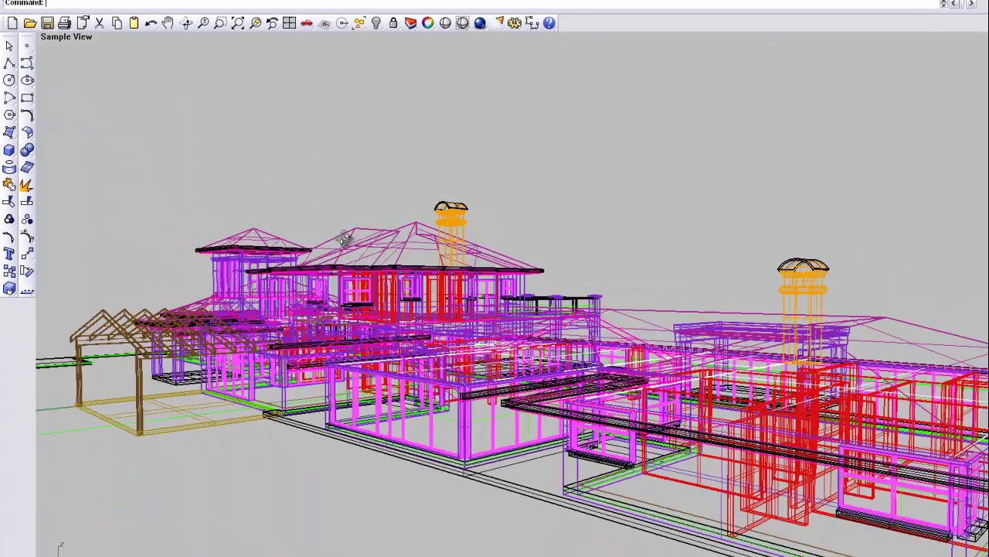
right_drag(345, 238, 248, 142)
scroll(374, 296, up, 3)
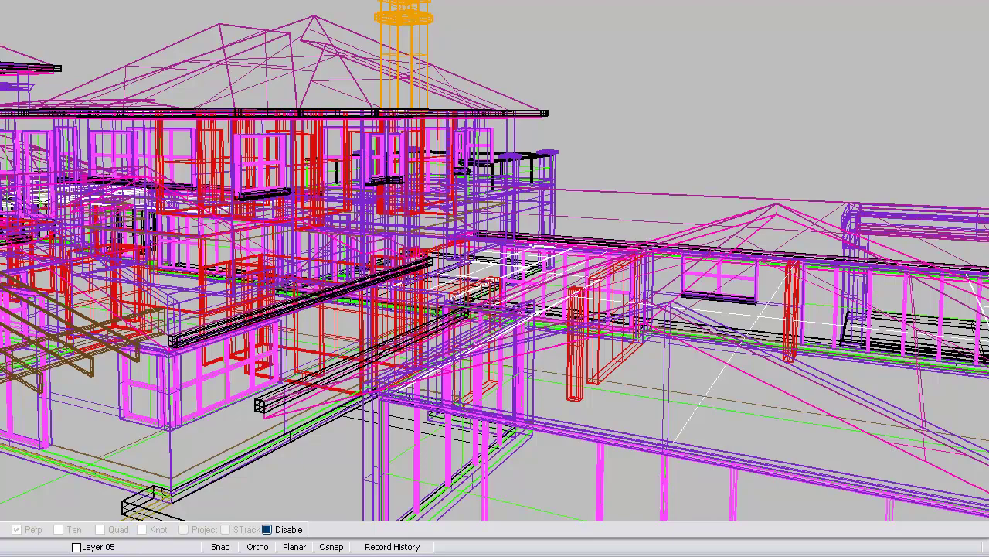
right_drag(248, 141, 251, 139)
- Switch the Sample View back to Shaded display and view the garden front with the glazed gable
click(74, 34)
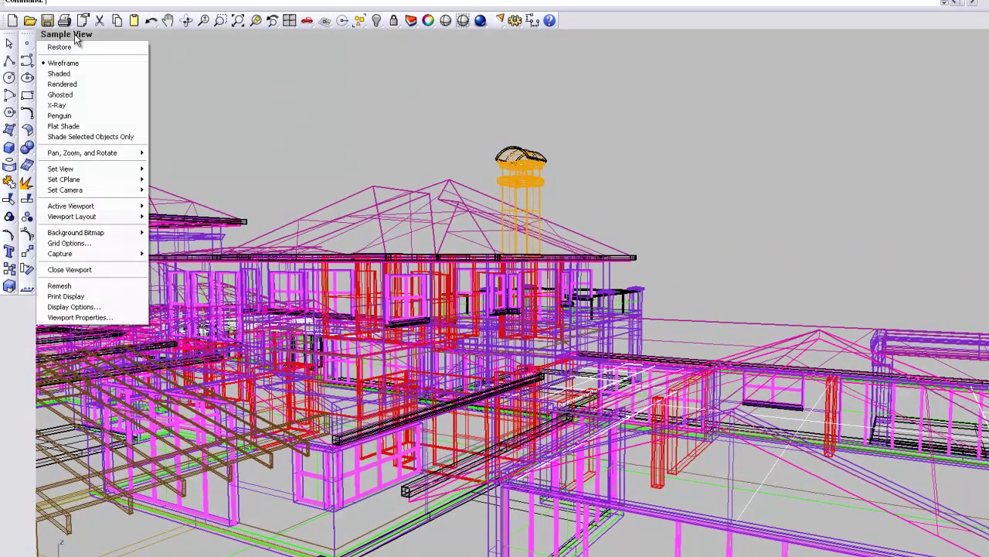
click(60, 74)
scroll(379, 259, up, 3)
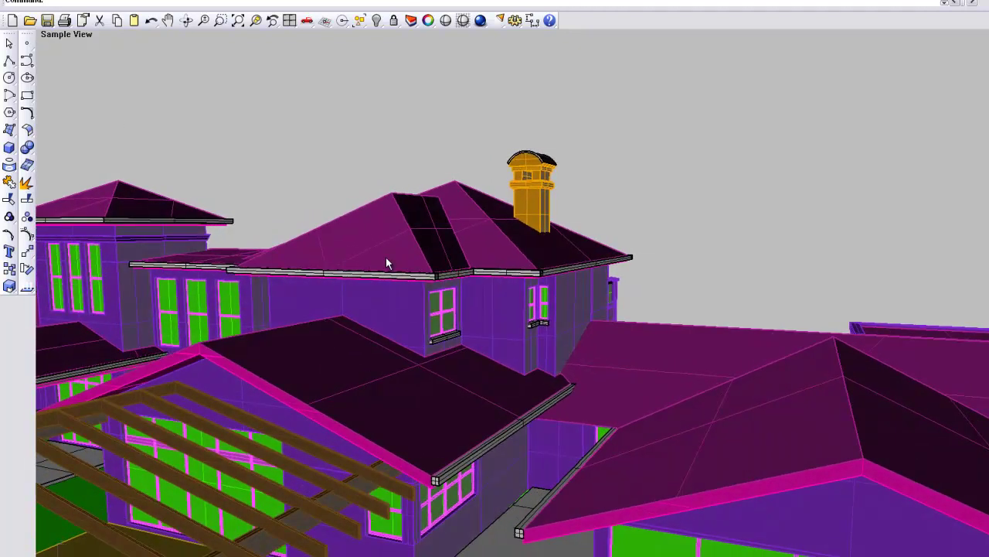
scroll(387, 258, down, 5)
mouse_move(472, 293)
right_down()
mouse_move(230, 307)
mouse_move(433, 326)
mouse_move(513, 314)
mouse_move(512, 288)
mouse_move(508, 310)
right_up()
scroll(506, 325, up, 3)
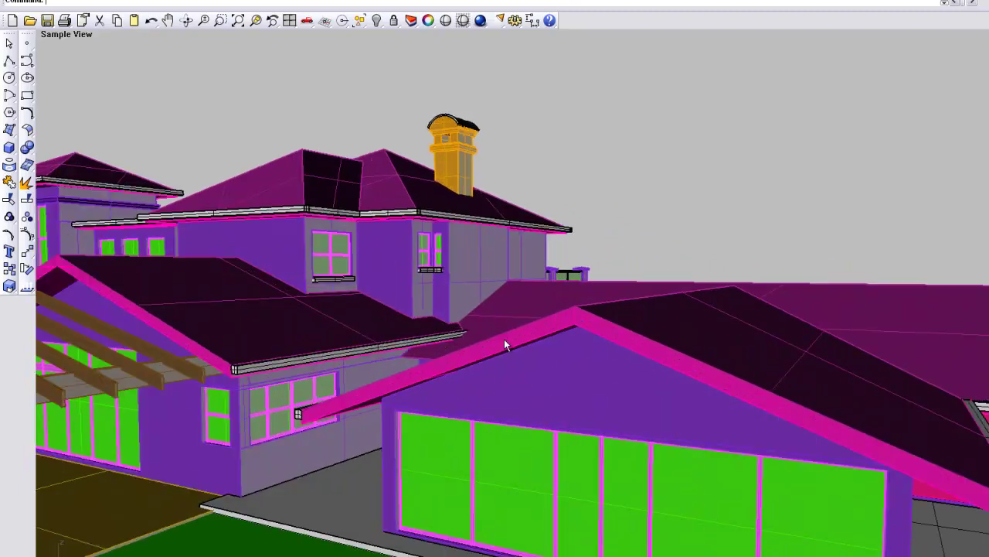
right_drag(504, 344, 508, 269)
- Select the triangular gable wall above the large windows, clear it, and select the upper-storey walls
click(512, 234)
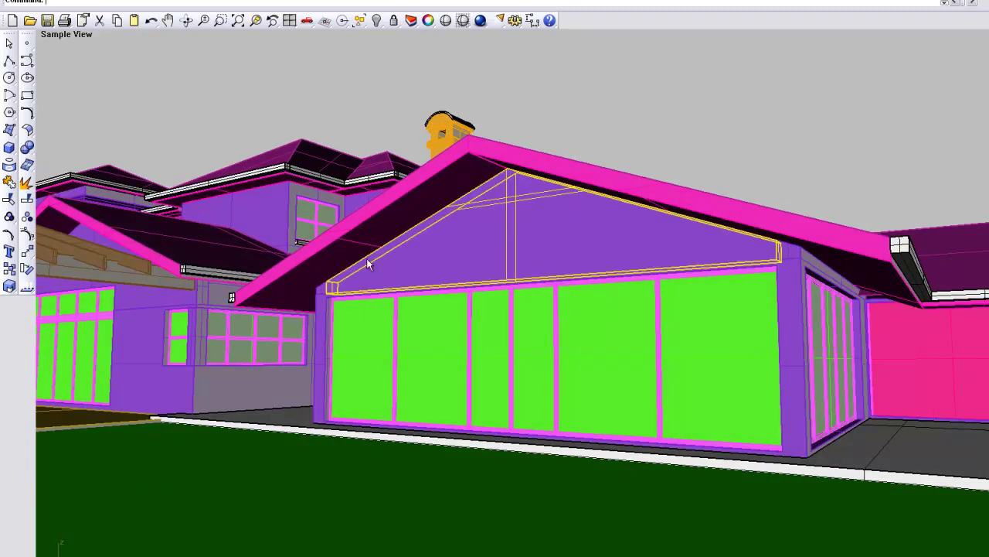
click(153, 376)
click(270, 218)
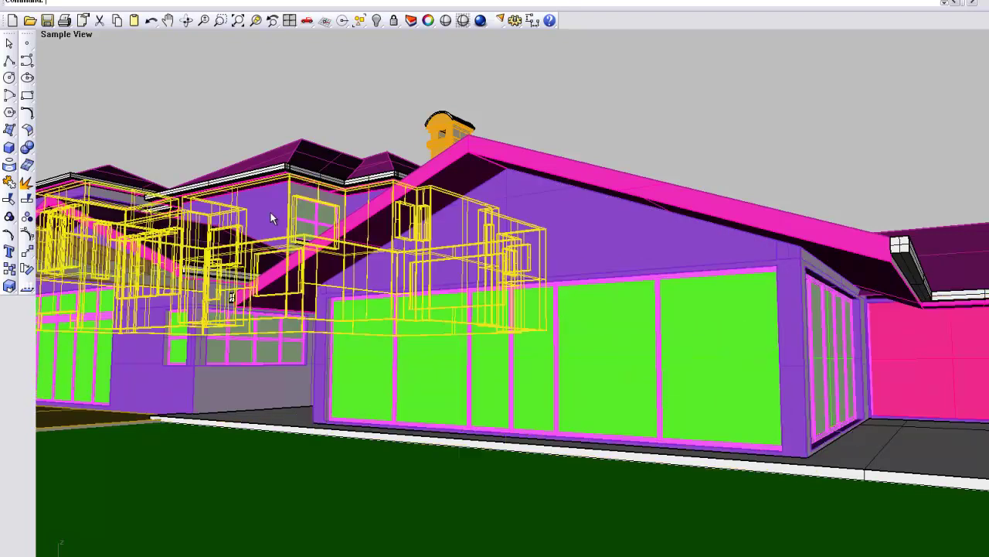
- Set the Sample View to Rendered display, clear the selection and view the house from the pergola side
click(66, 39)
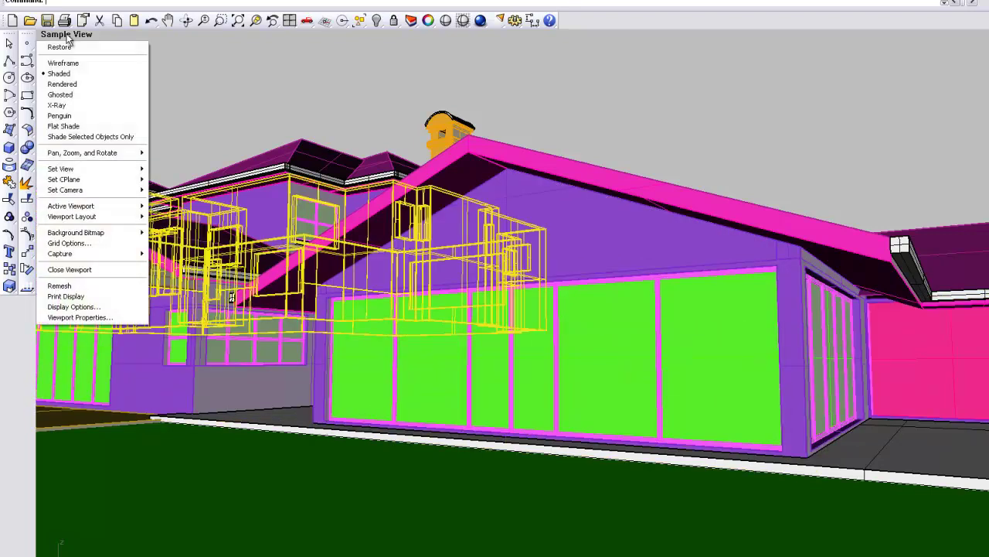
click(78, 87)
click(272, 135)
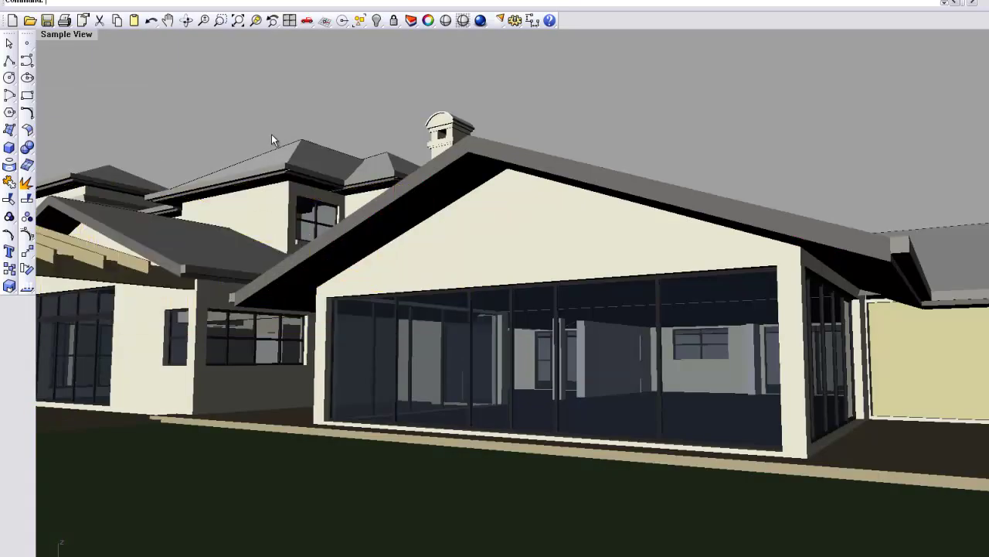
right_drag(284, 155, 404, 165)
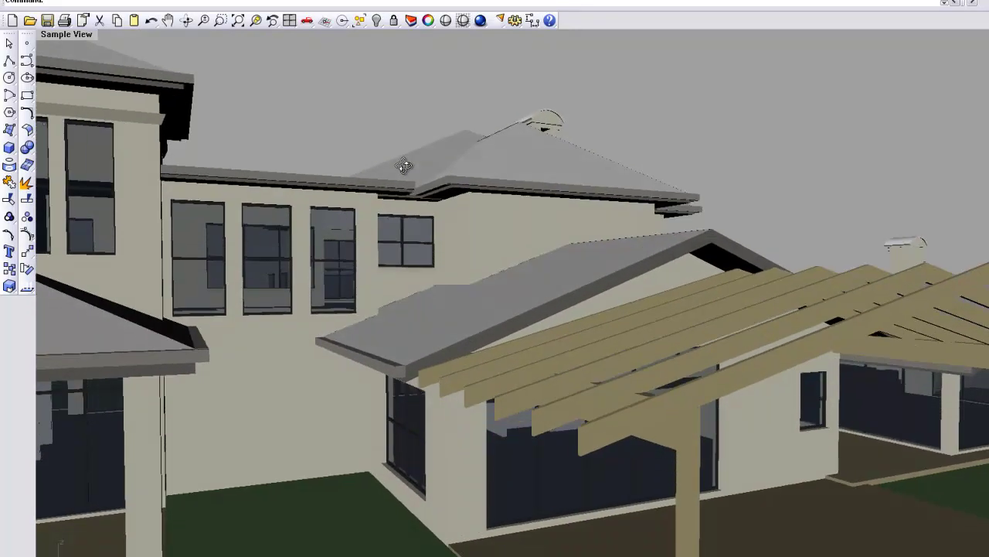
- Render the Sample View with Flamingo nXt, enlarge the render window to check the image, and close it
click(480, 24)
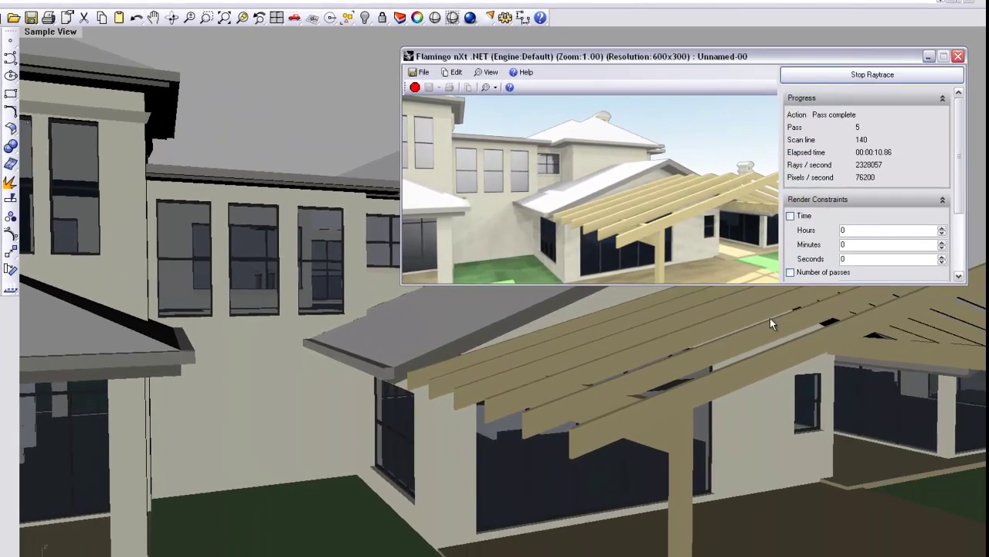
drag(760, 283, 763, 391)
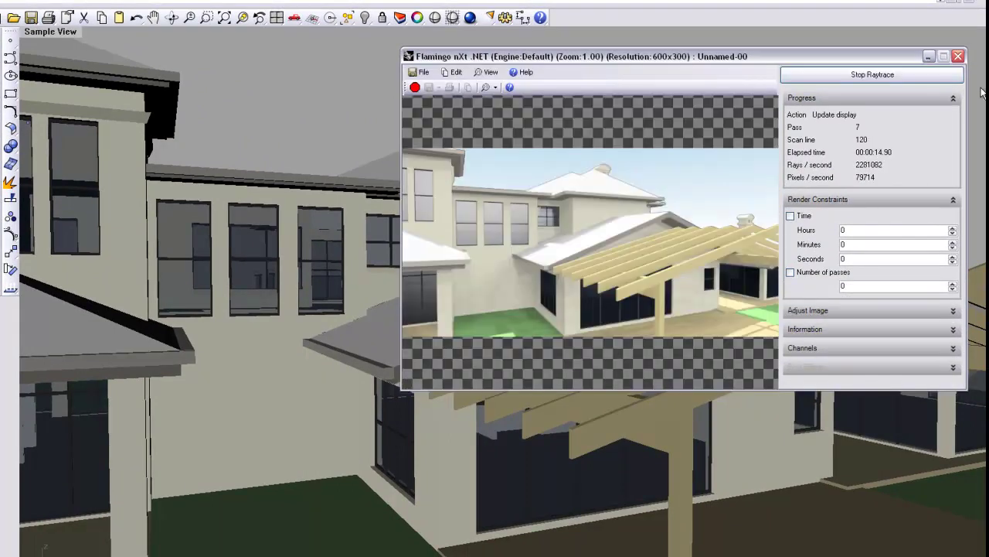
click(958, 57)
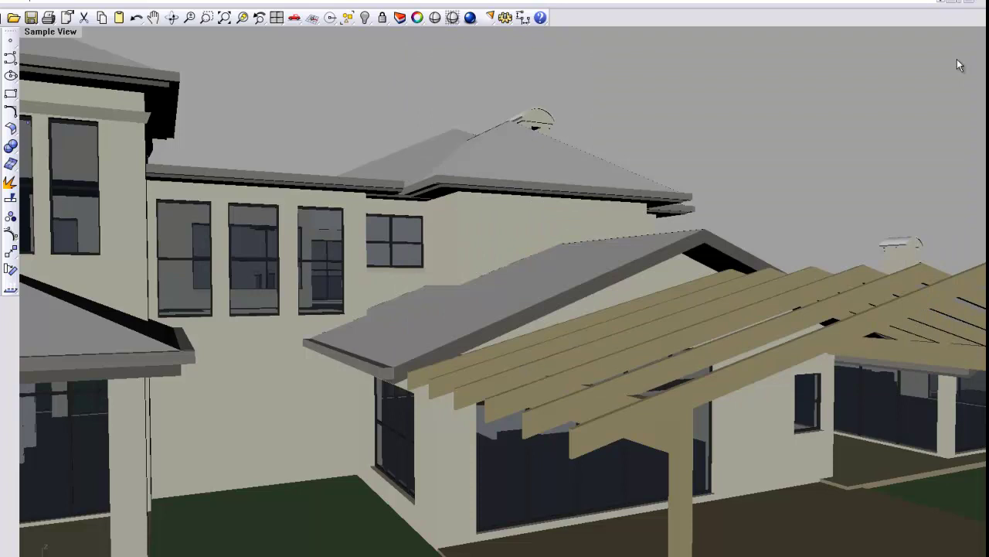
- Switch the Sample View to Ghosted display and look through the semi-transparent house
click(44, 33)
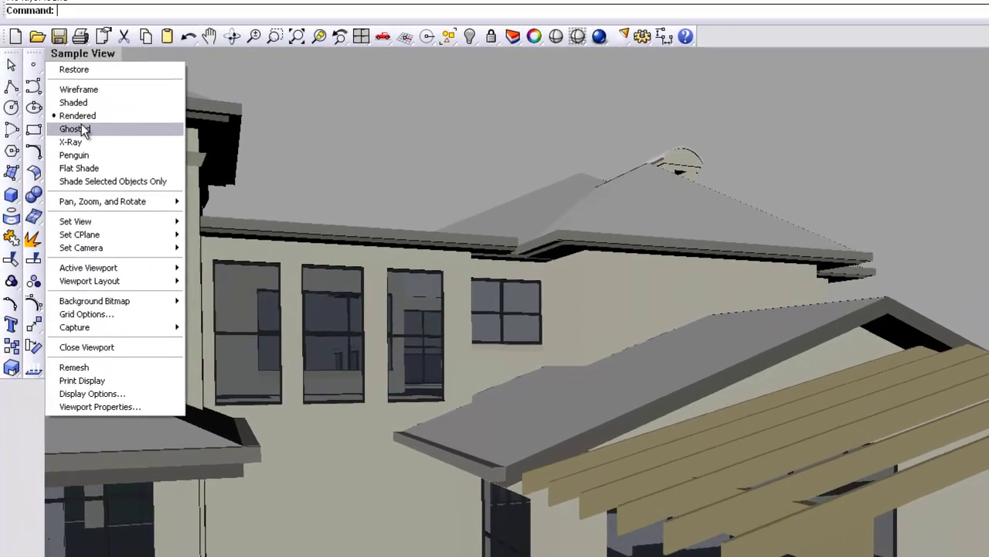
click(48, 93)
right_drag(389, 271, 368, 275)
- Switch the Sample View to X-Ray display and examine the structure around the tower windows and roof
click(92, 53)
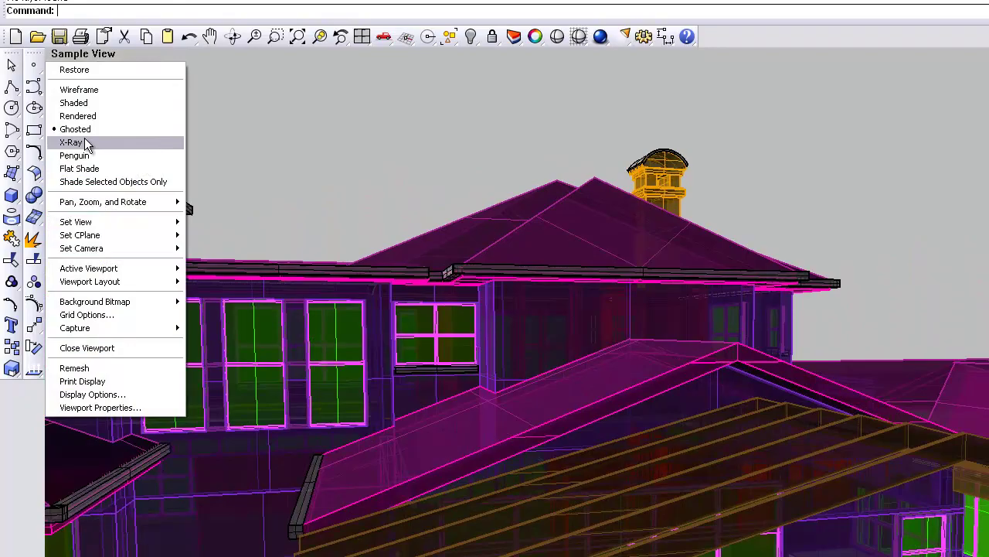
click(86, 139)
scroll(238, 277, up, 5)
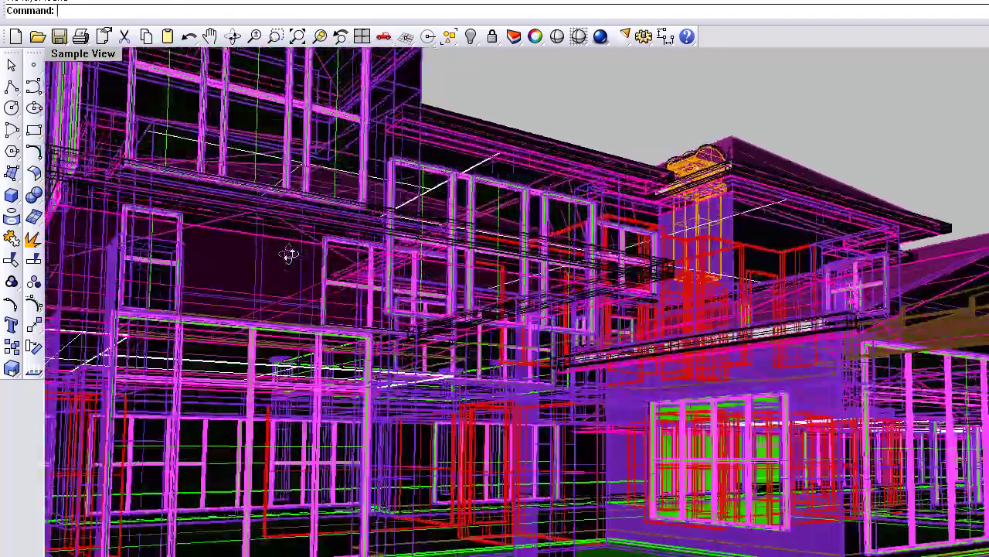
right_drag(287, 255, 299, 289)
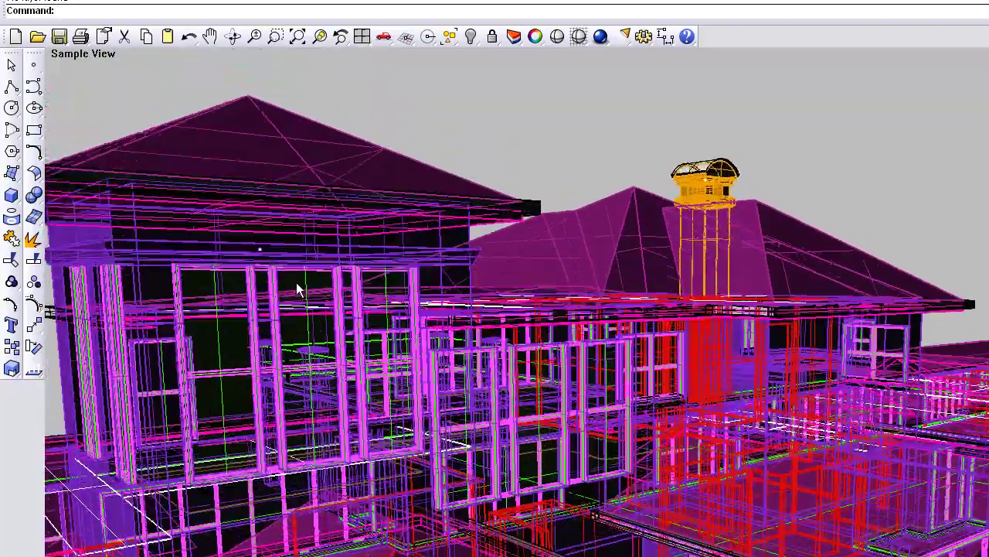
- Change the Sample View to the Penguin display mode and view the tower from another angle
click(84, 54)
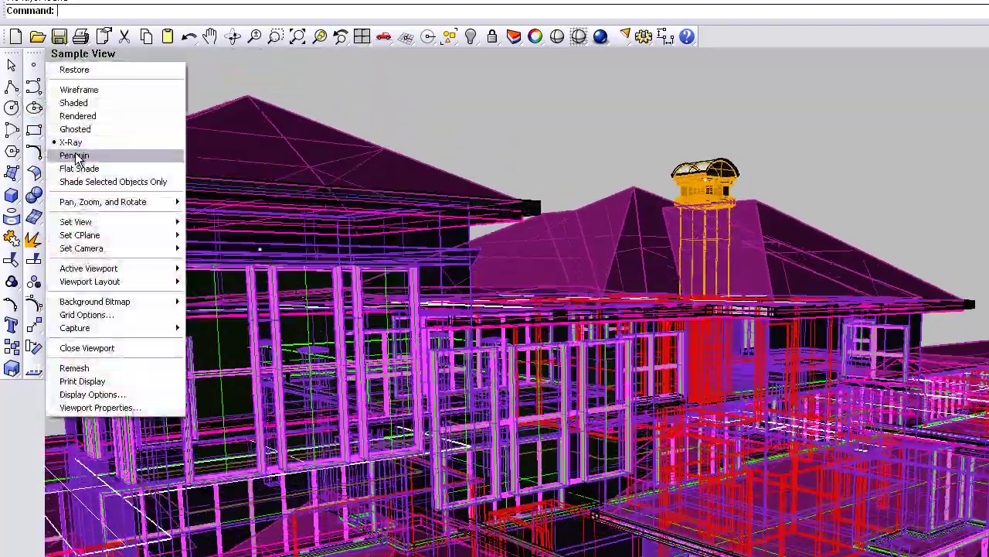
click(67, 152)
right_drag(279, 255, 404, 278)
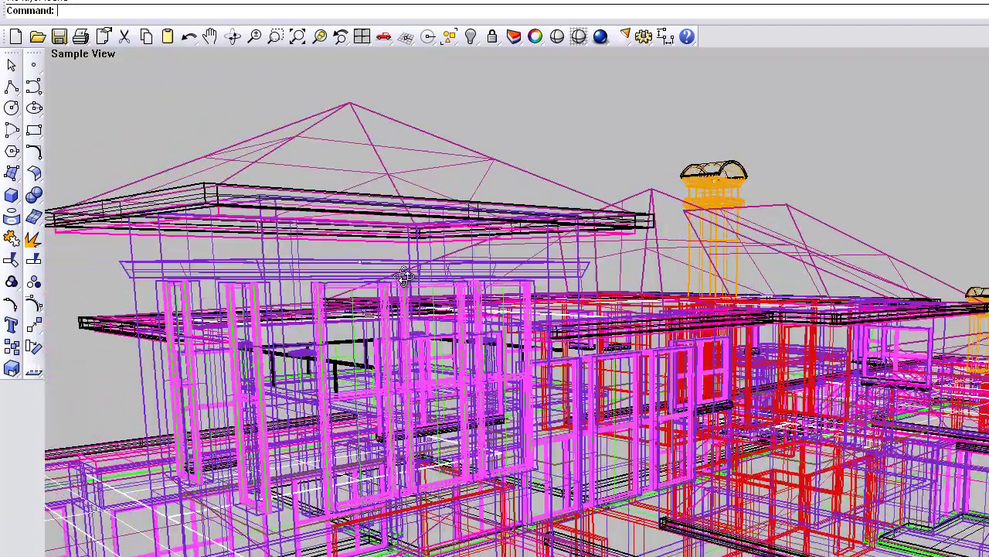
- Turn on Flat Shade for the Sample View and view the tower and roofs with it
click(85, 54)
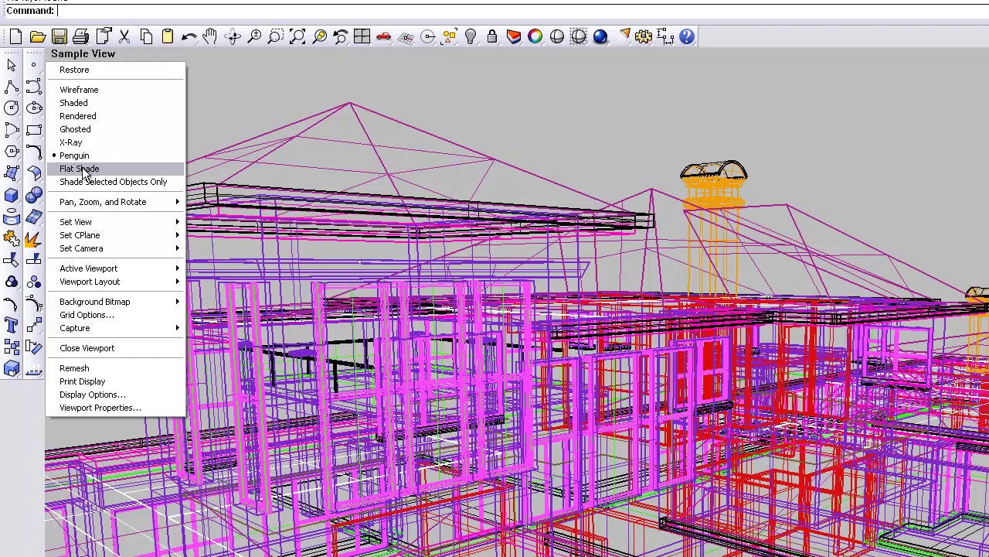
click(81, 168)
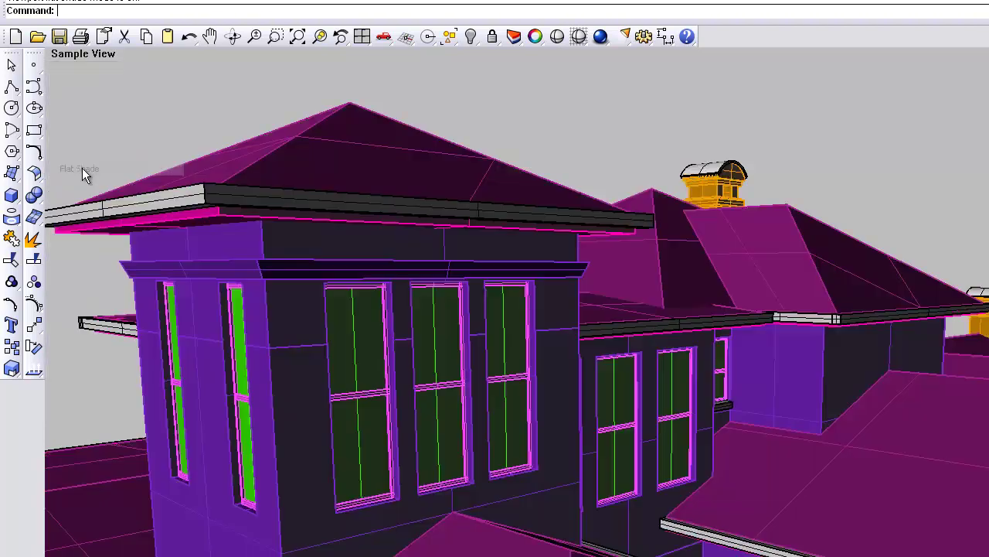
mouse_move(344, 245)
right_down()
mouse_move(382, 234)
mouse_move(784, 266)
mouse_move(327, 241)
right_up()
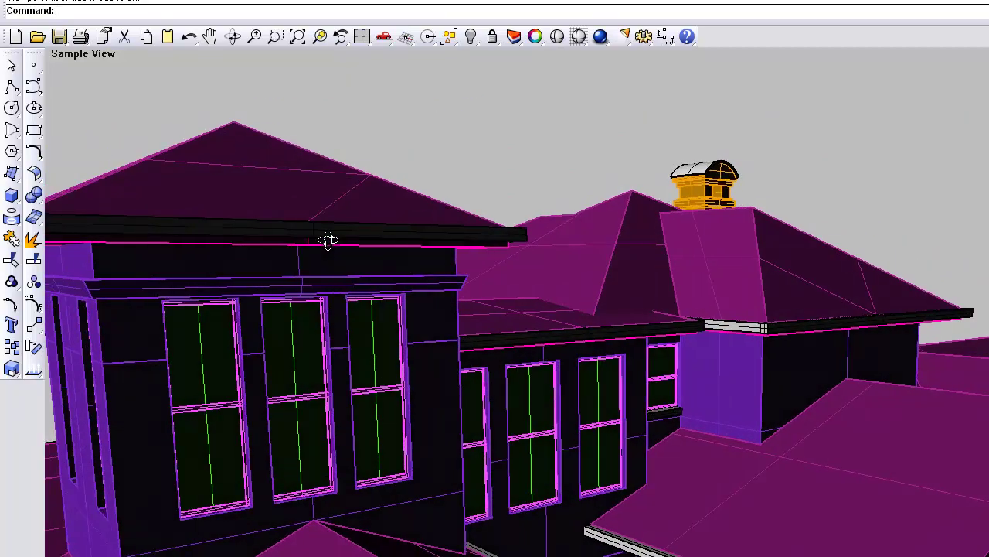
- Switch the Sample View to Wireframe display and back to Shaded for comparison
click(65, 54)
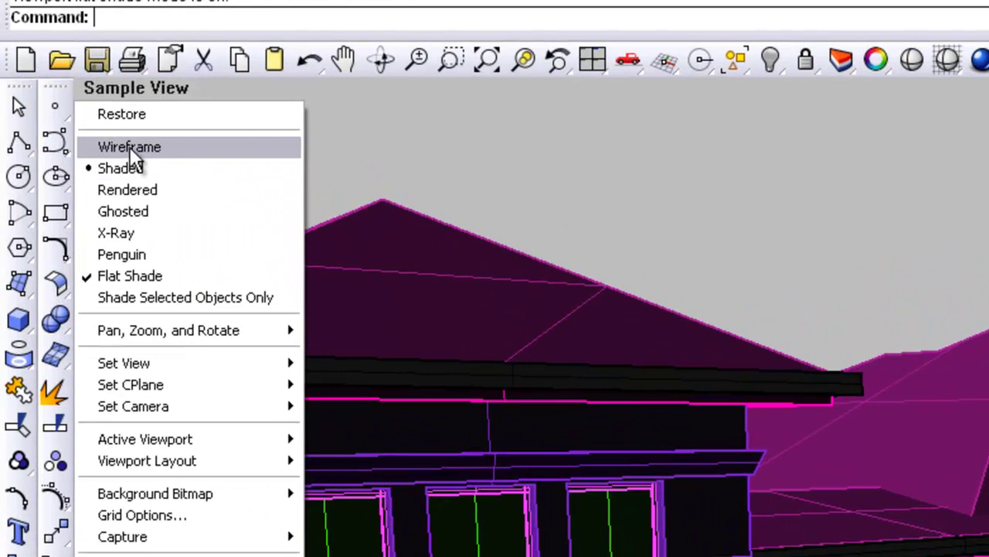
click(130, 146)
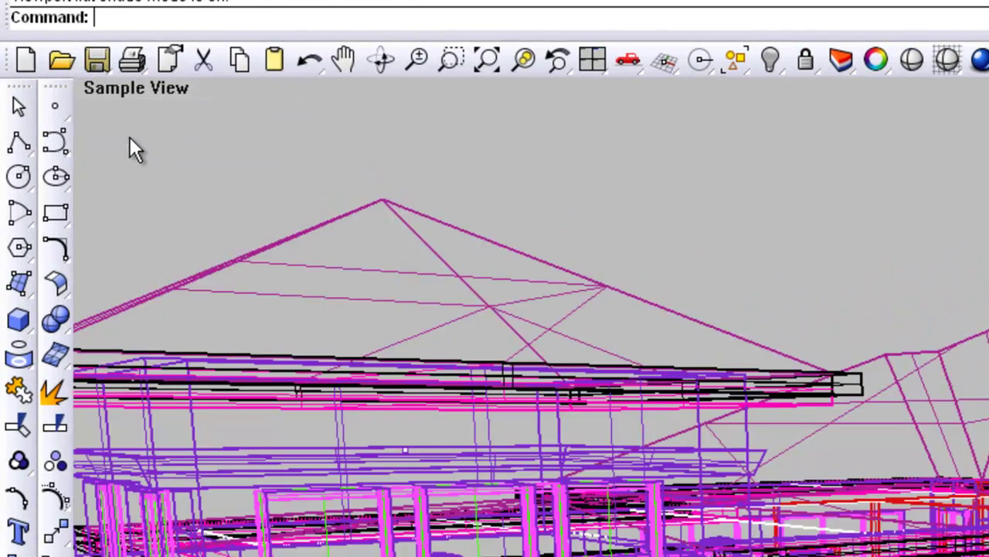
click(132, 88)
click(131, 172)
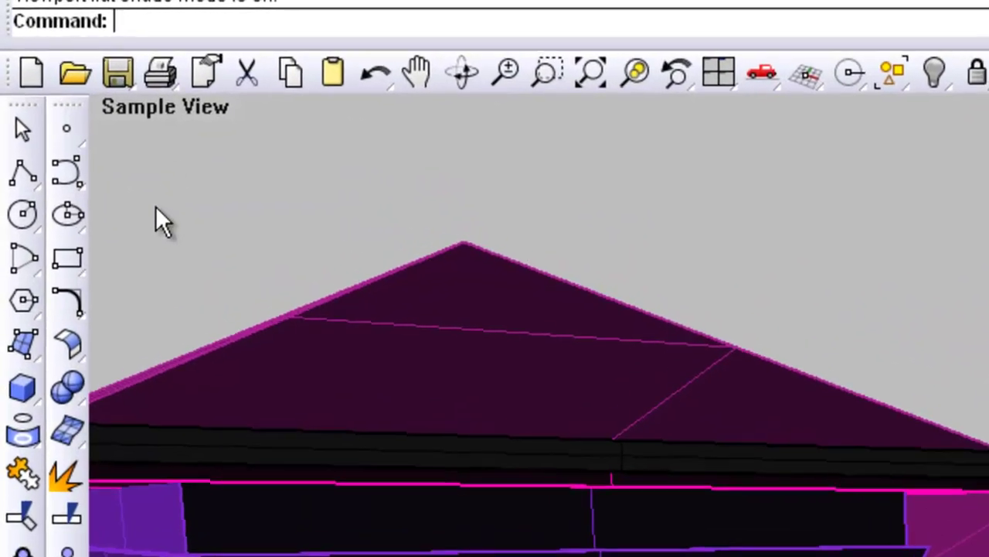
- Apply the Rendered display mode to the Sample View and look down on the roofs
click(134, 90)
click(175, 235)
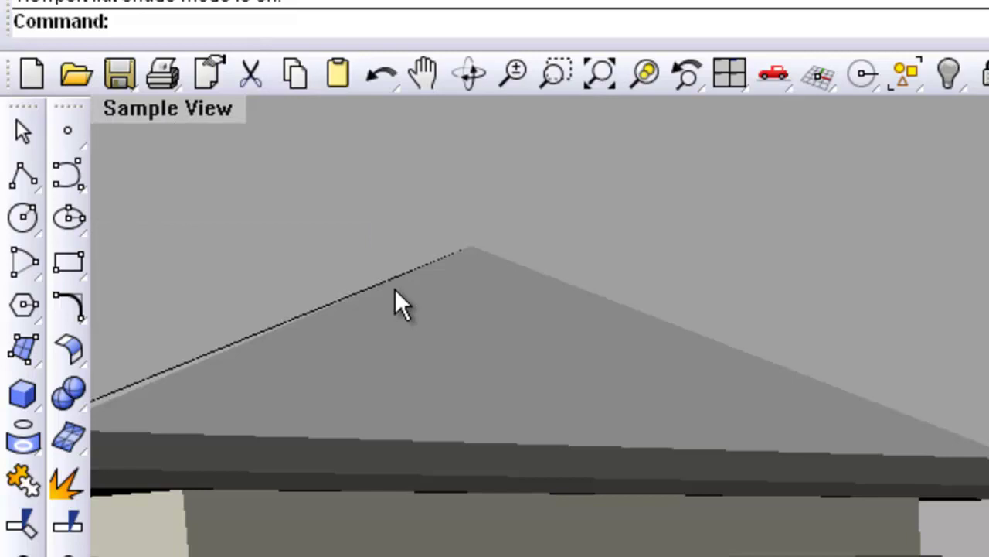
mouse_move(425, 327)
right_down()
mouse_move(615, 323)
mouse_move(927, 353)
mouse_move(407, 348)
mouse_move(429, 357)
right_up()
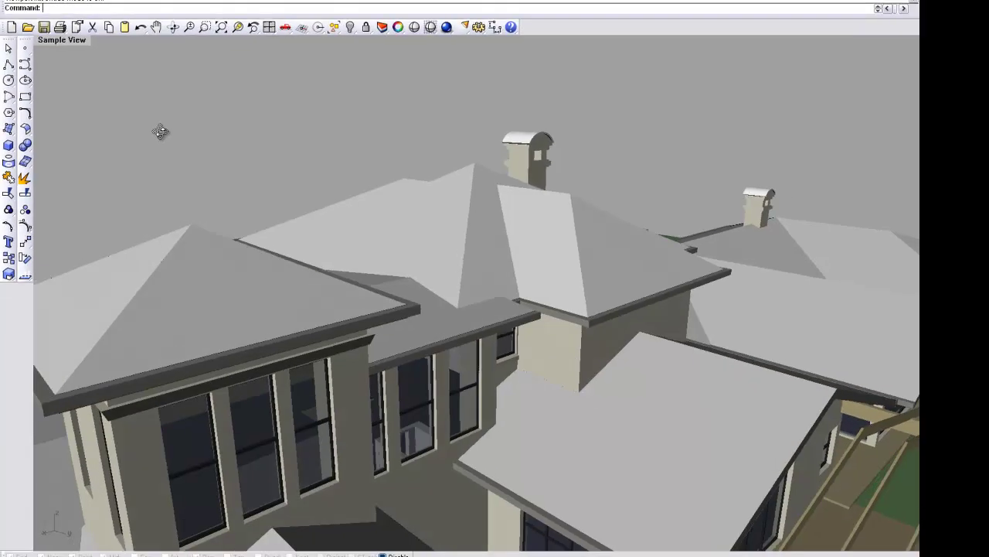
- Return to the four-viewport layout and turn the Sample View to the balcony side of the house
double_click(74, 41)
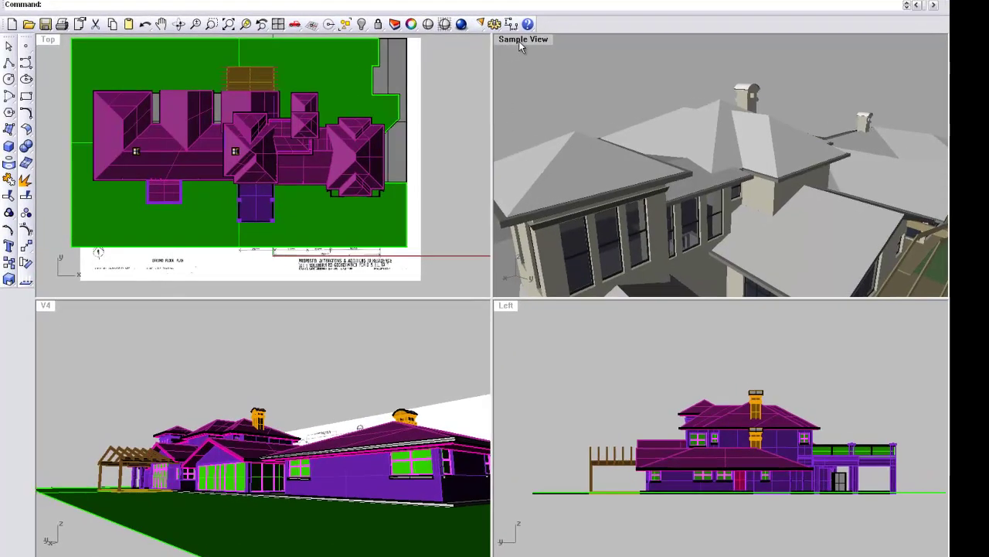
right_drag(510, 44, 758, 138)
right_drag(672, 126, 785, 139)
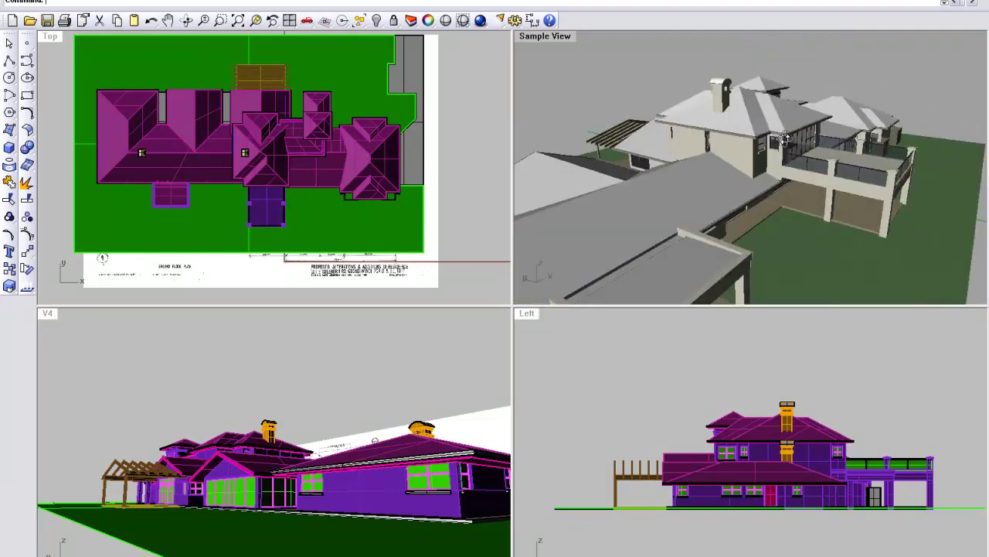
- Maximize the Sample View and view the house's balcony side from near ground level
double_click(545, 36)
right_drag(680, 184, 497, 184)
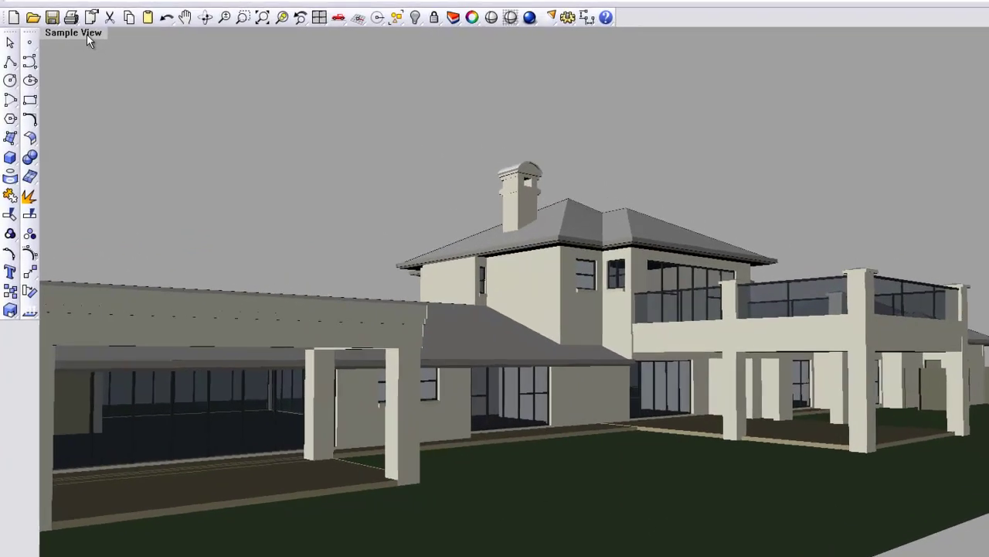
- Bring up the Sample View's display options, dismiss them, restore the four viewports and pan the Top view
click(79, 36)
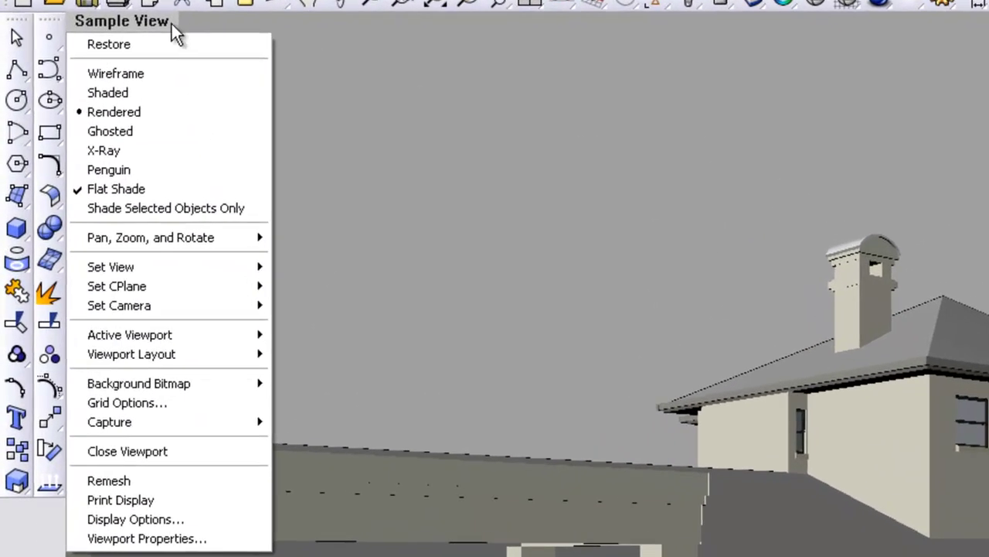
click(147, 26)
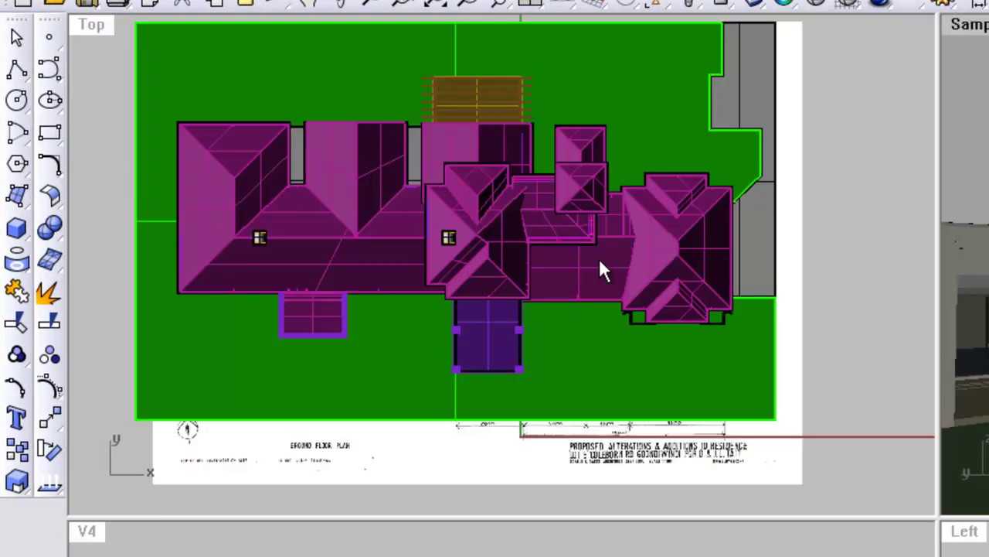
right_drag(601, 268, 526, 263)
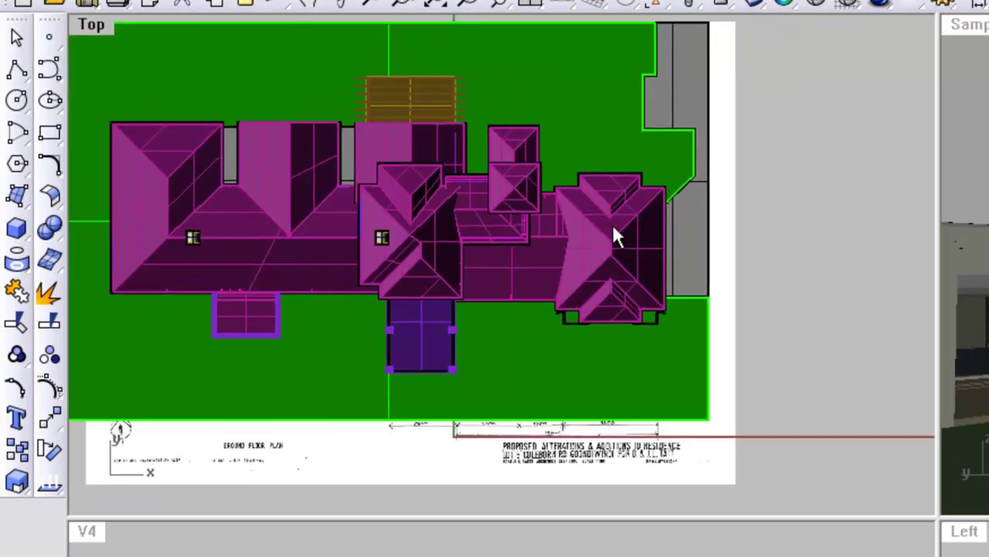
- Show the Sample View's camera in the other viewports
right_drag(625, 225, 673, 215)
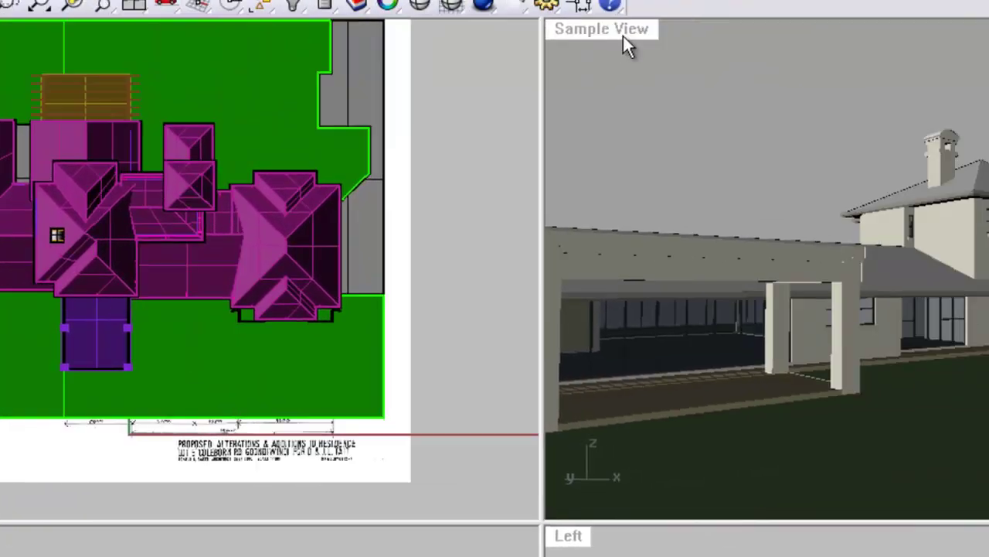
click(623, 35)
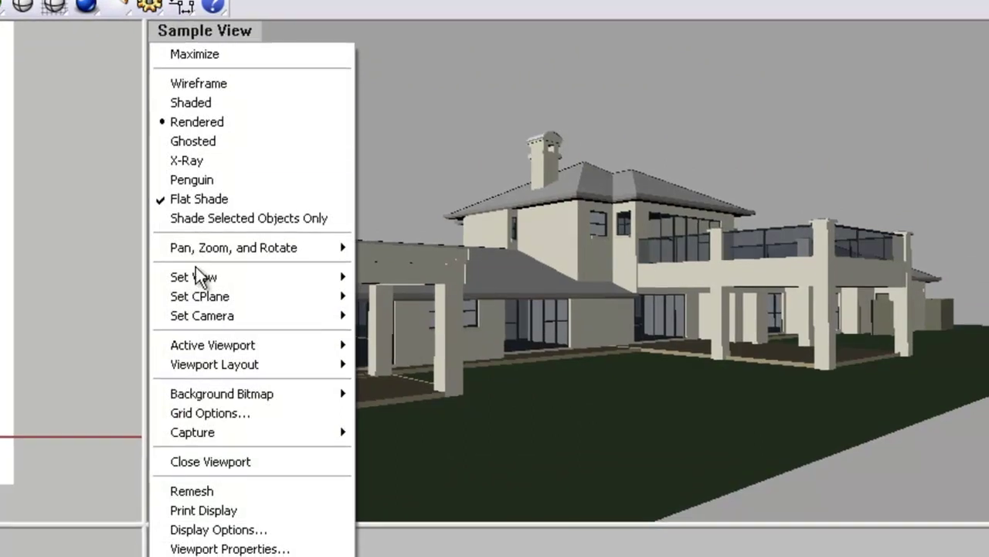
mouse_move(205, 316)
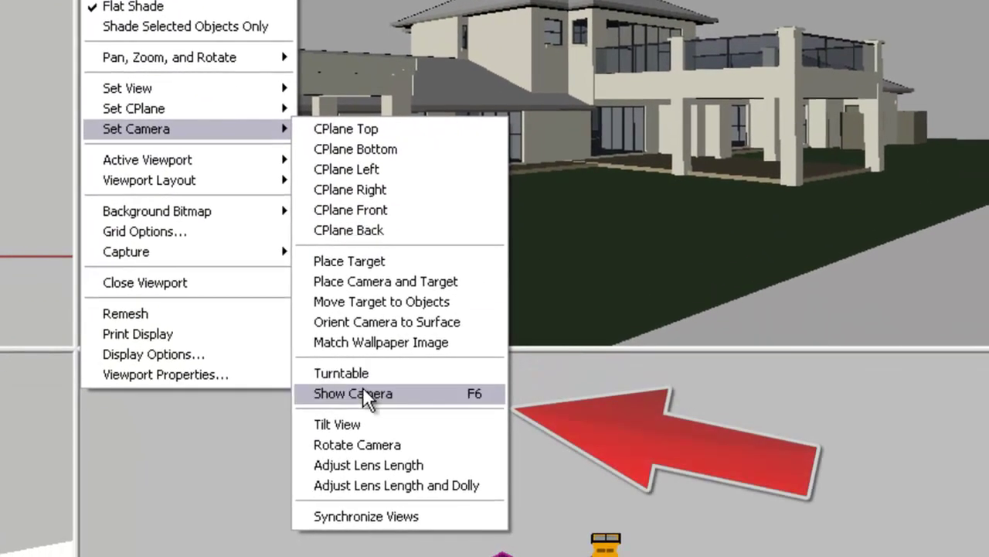
click(363, 390)
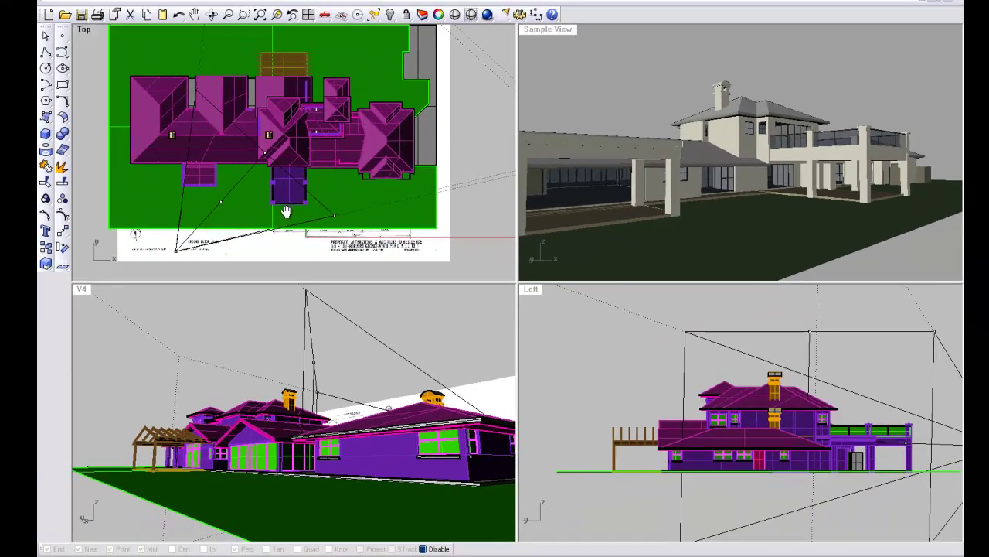
- In the Top view, move the Sample View's camera point slightly toward negative X, below the house plan
scroll(349, 227, up, 3)
scroll(219, 216, up, 1)
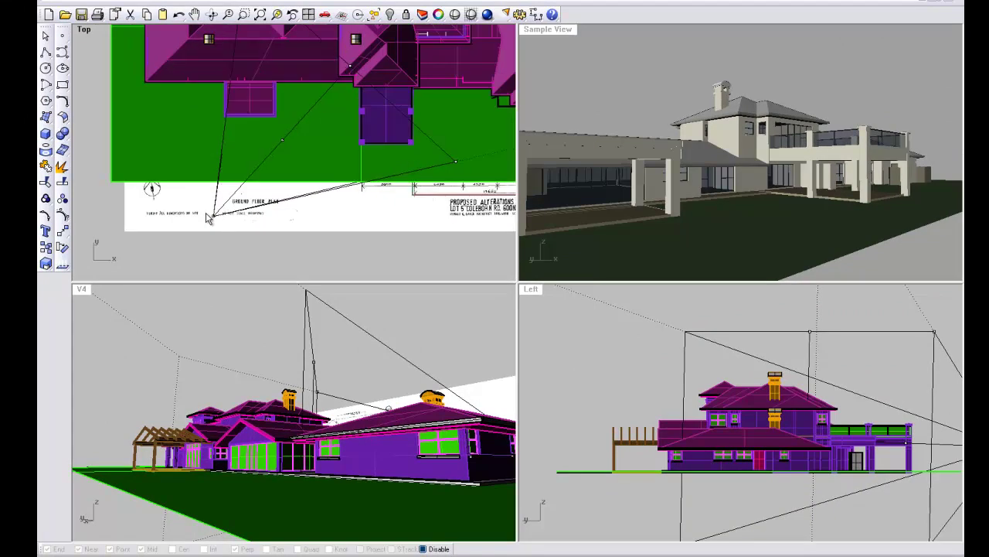
scroll(209, 219, up, 2)
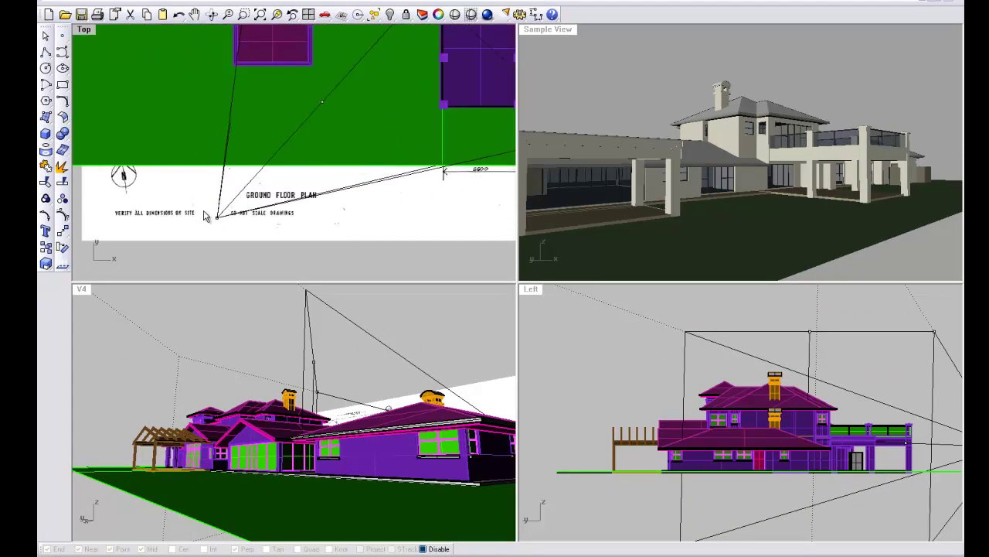
mouse_move(200, 194)
mouse_down()
mouse_move(243, 240)
mouse_move(222, 216)
mouse_move(415, 241)
mouse_move(336, 238)
mouse_move(191, 208)
mouse_move(182, 139)
mouse_move(160, 100)
mouse_move(197, 209)
mouse_up()
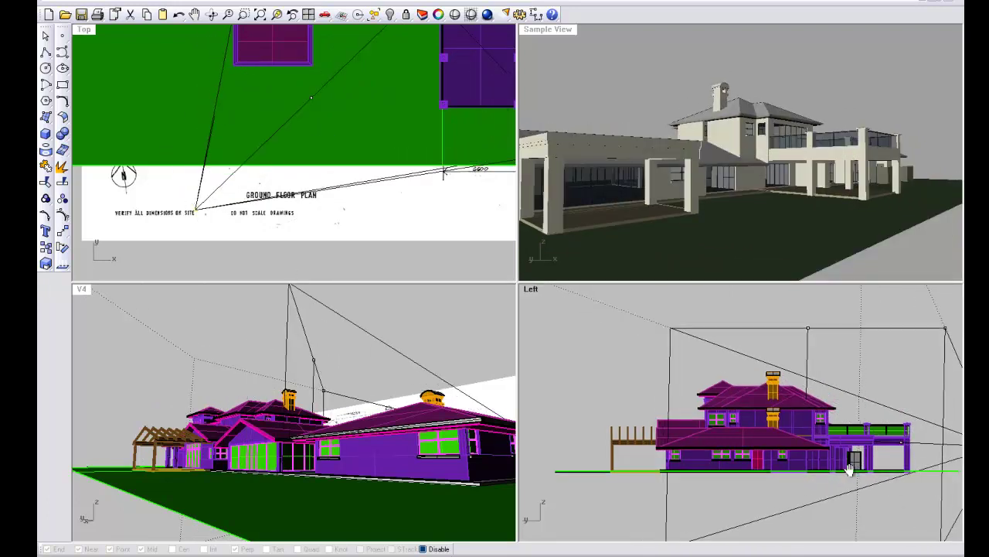
- In the Left view, move the Sample View's camera point slightly lower and farther from the house
right_drag(850, 463, 685, 459)
mouse_move(780, 433)
mouse_down()
mouse_move(789, 340)
mouse_move(792, 442)
mouse_up()
scroll(792, 442, up, 3)
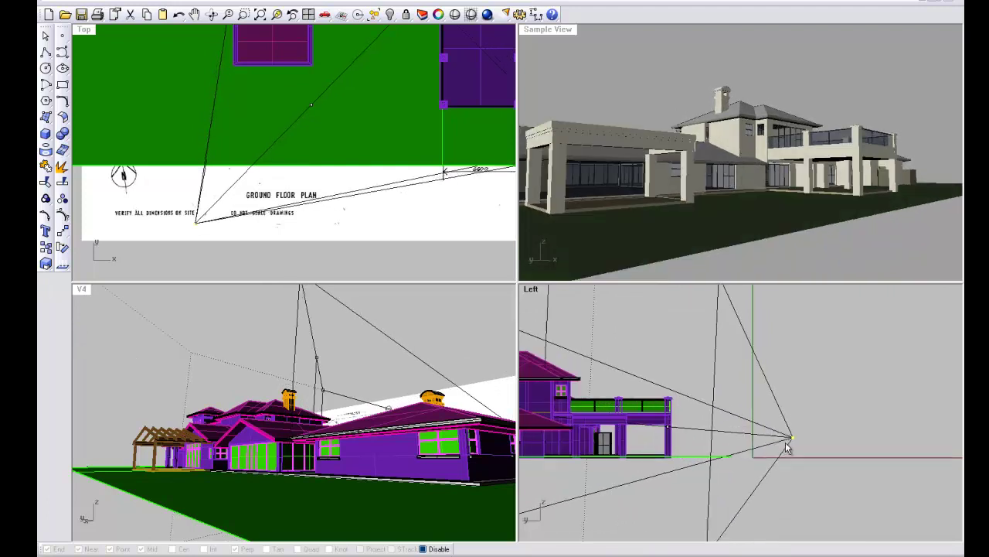
right_drag(728, 437, 788, 424)
scroll(660, 424, up, 5)
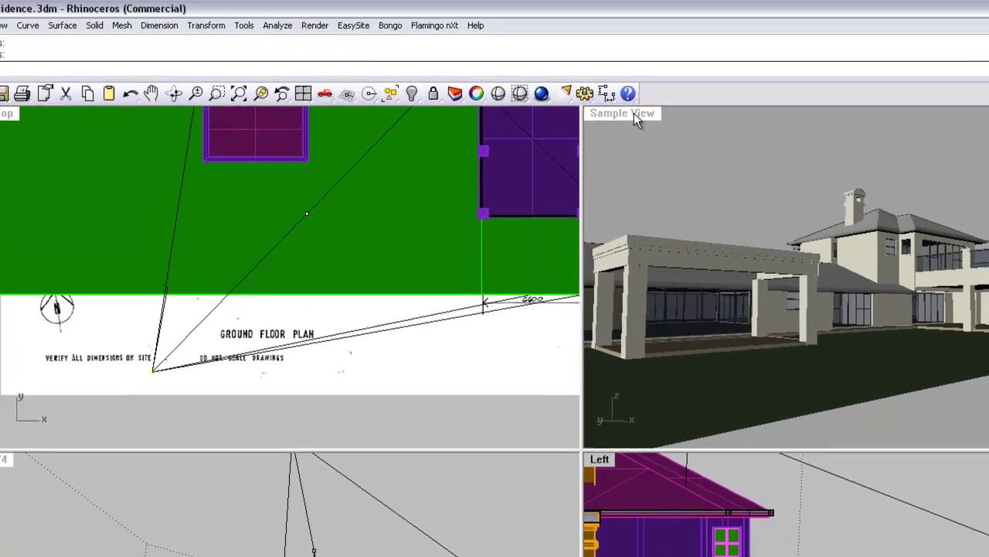
- Set the Sample View's camera lens length to 50 mm in its viewport properties
click(557, 30)
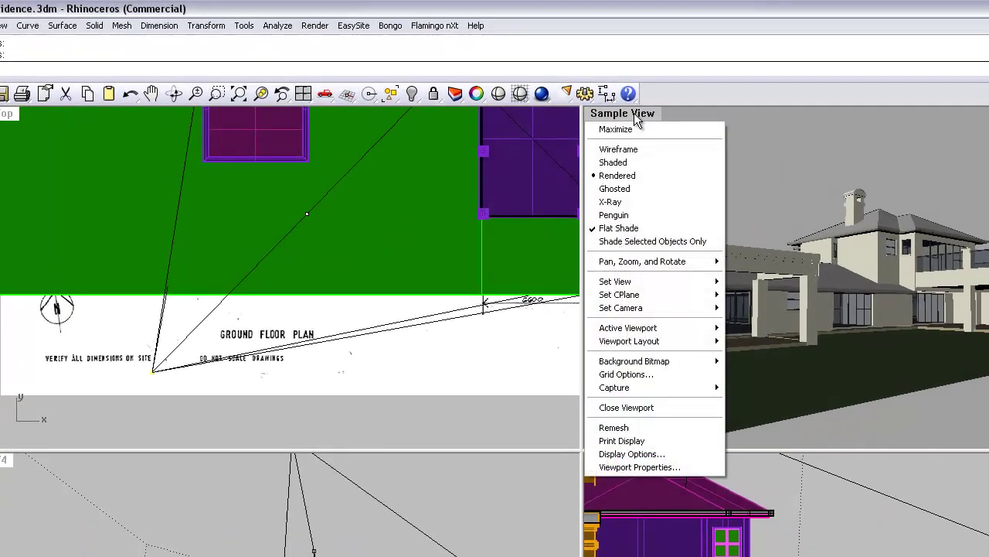
mouse_move(648, 368)
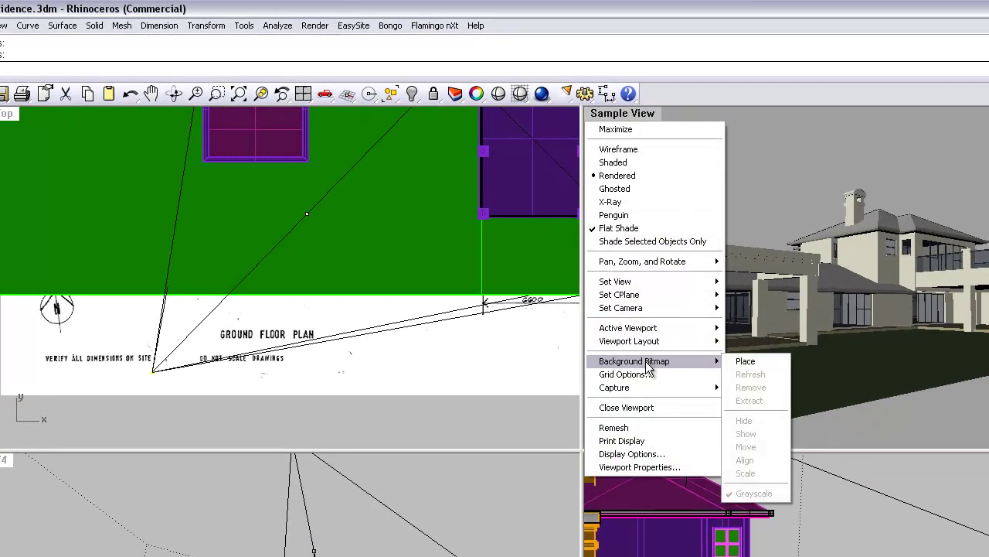
click(640, 467)
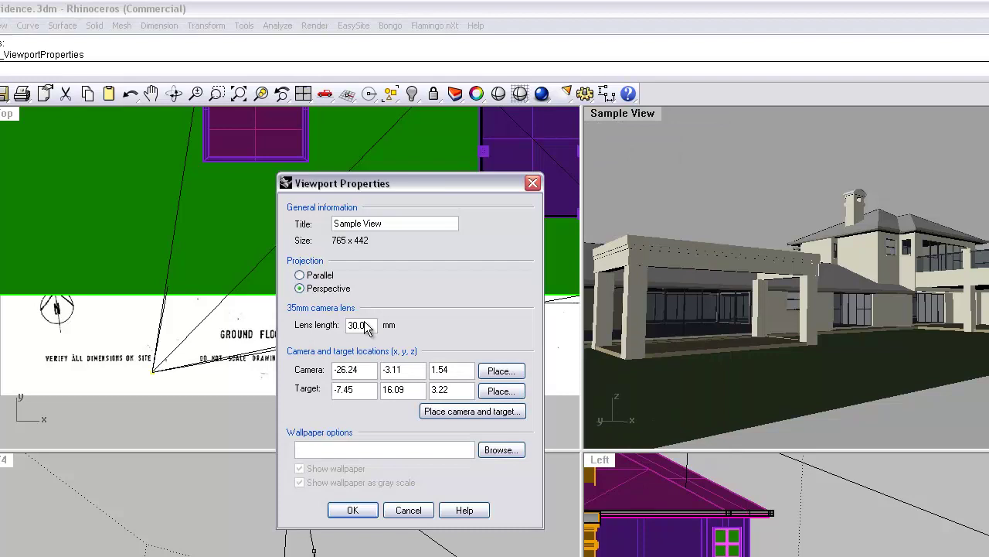
drag(420, 183, 449, 147)
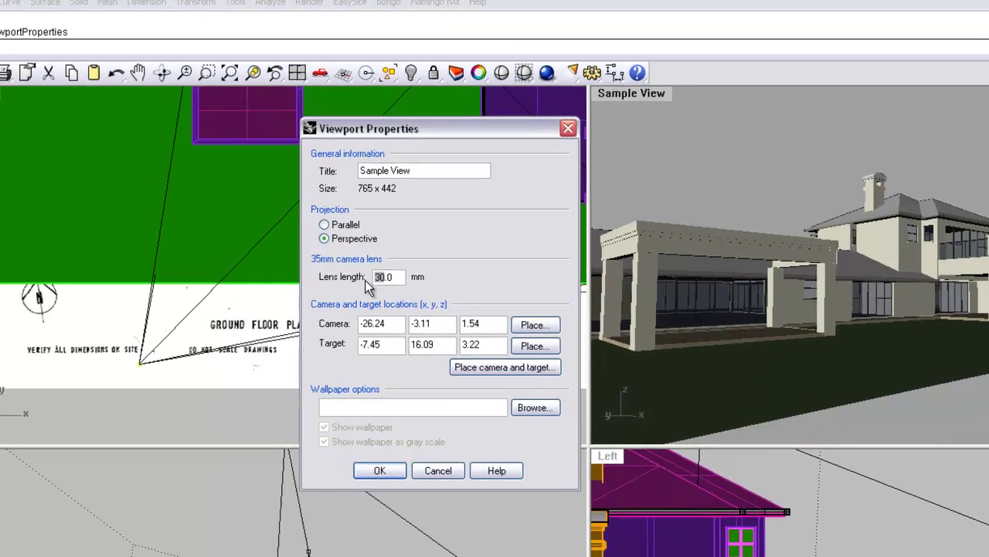
text(50.0)
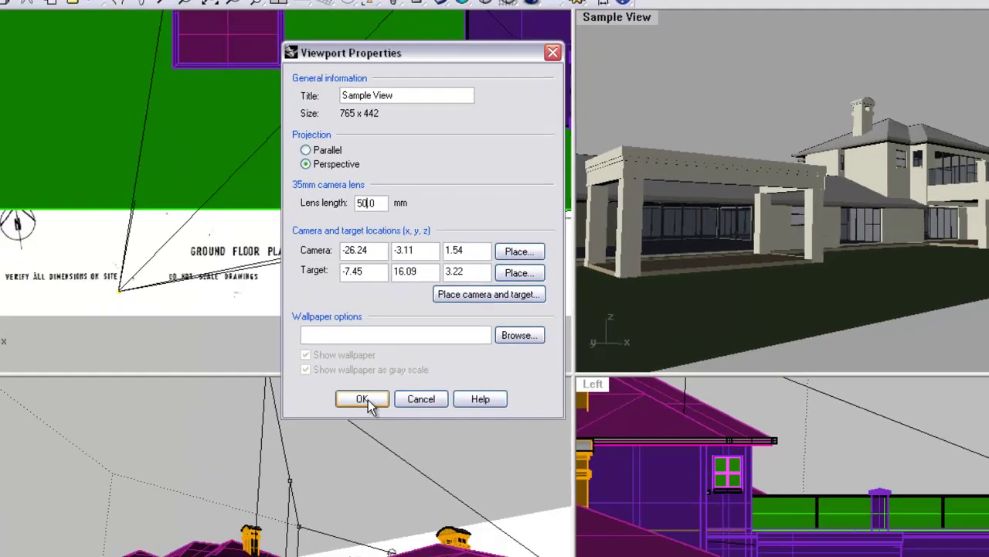
click(382, 456)
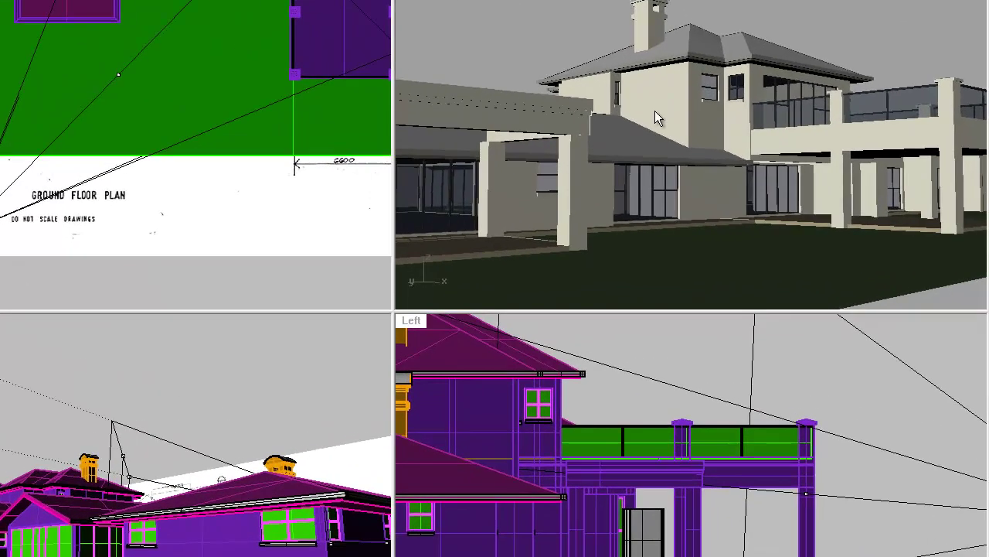
- Rotate the Sample View to face the balcony side more frontally, and hide the camera display
right_drag(655, 112, 569, 116)
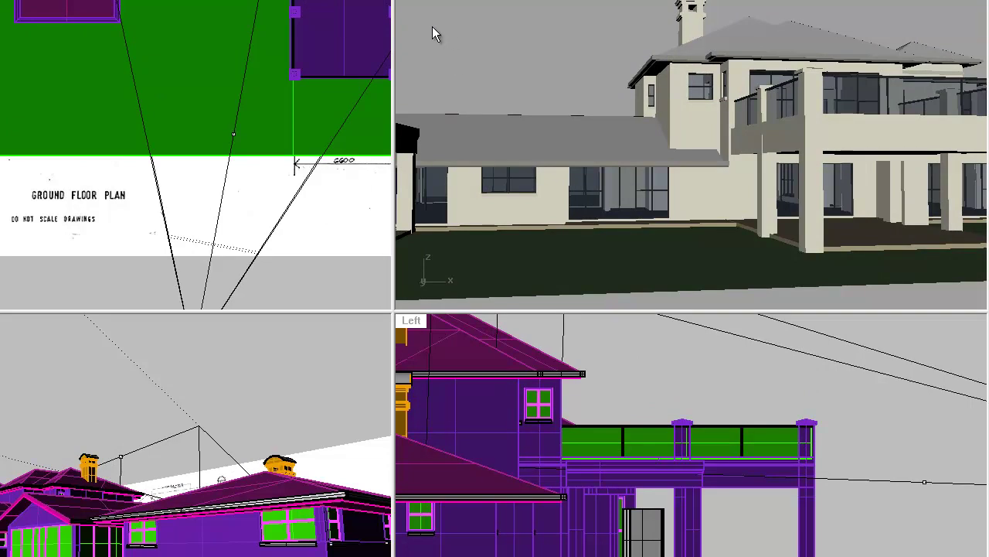
click(409, 4)
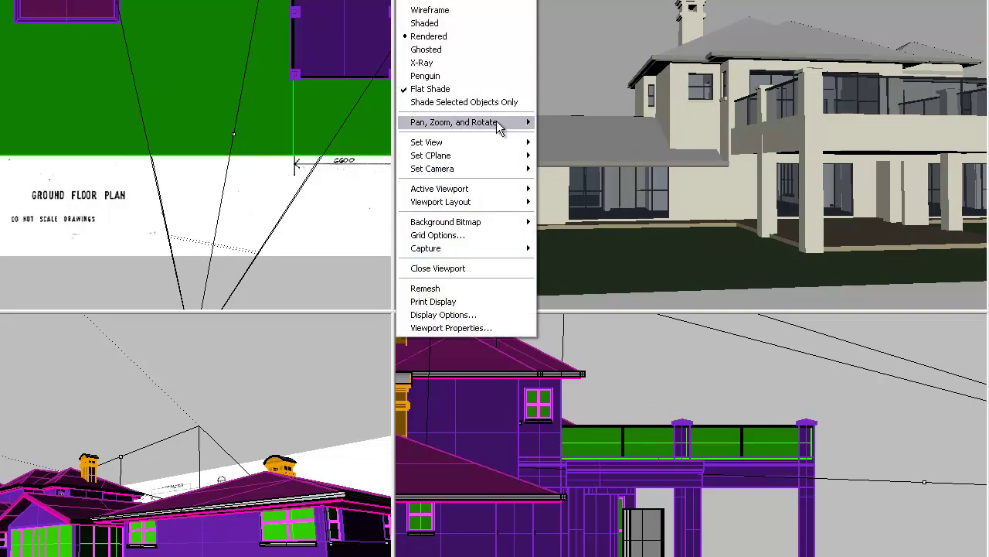
mouse_move(494, 170)
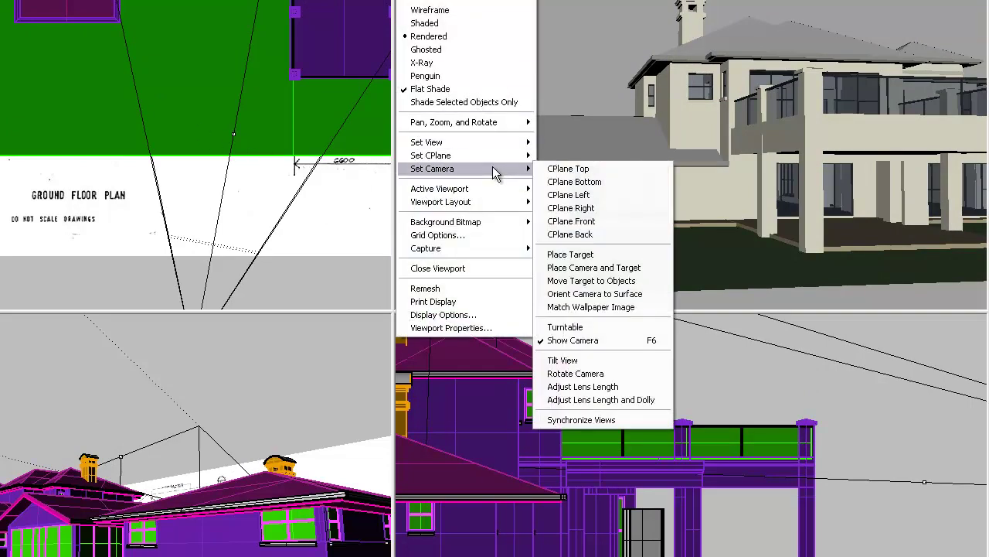
click(603, 340)
- Bring the whole house plan into the Top view and turn off the camera display
right_drag(291, 242, 291, 161)
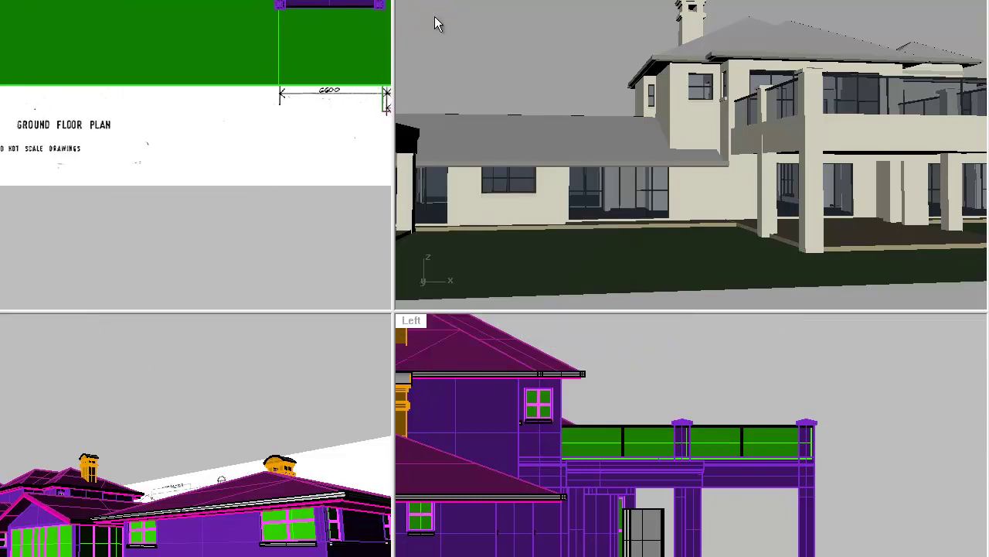
right_drag(214, 162, 140, 182)
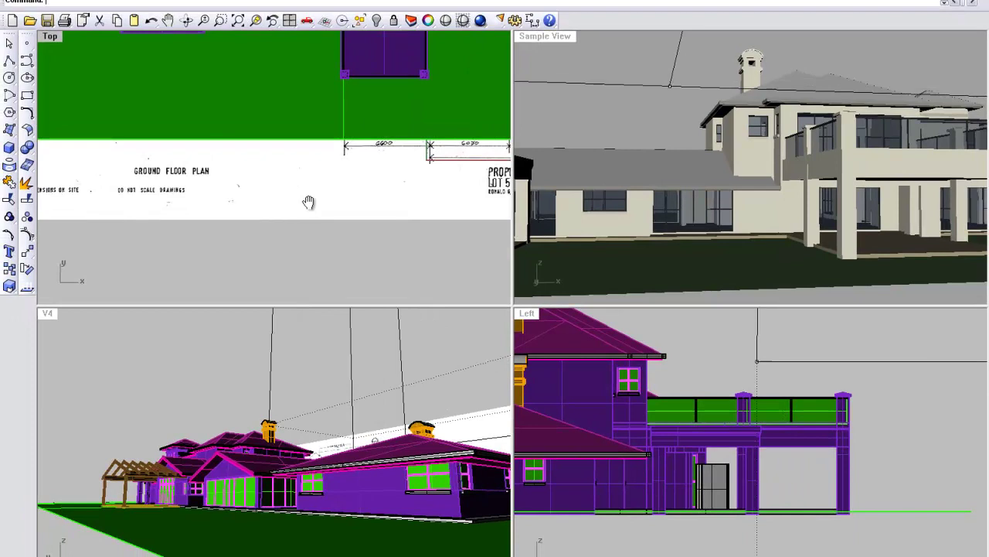
scroll(308, 201, down, 6)
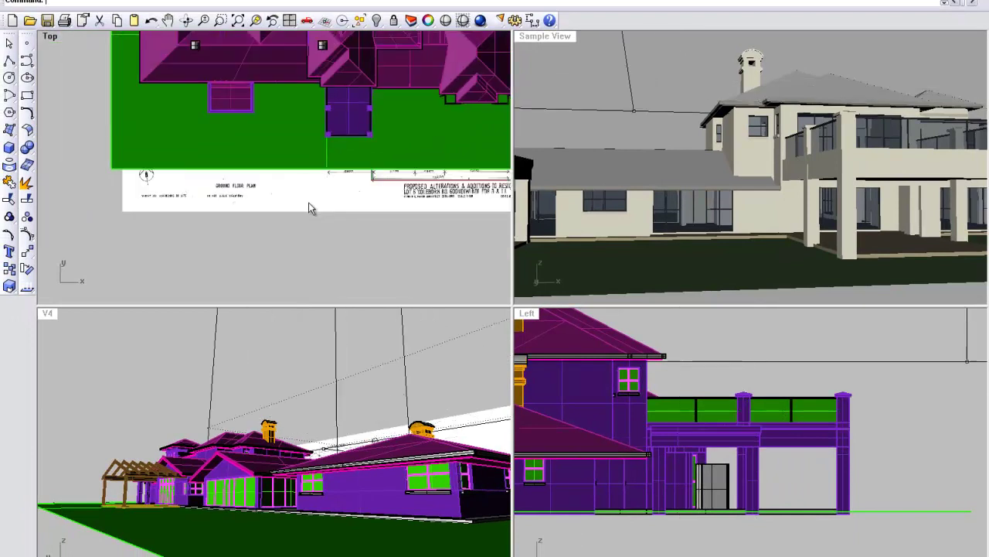
right_drag(323, 187, 311, 221)
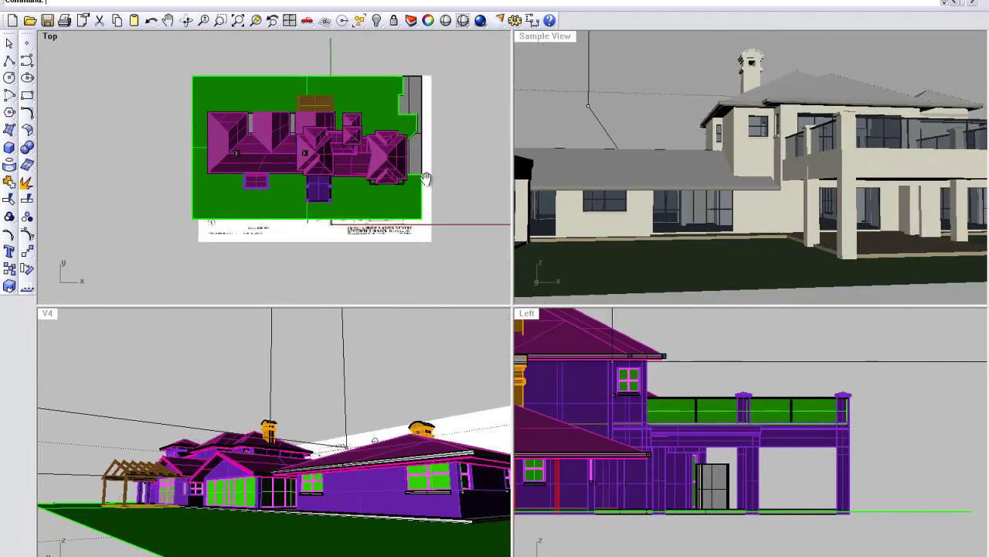
click(555, 36)
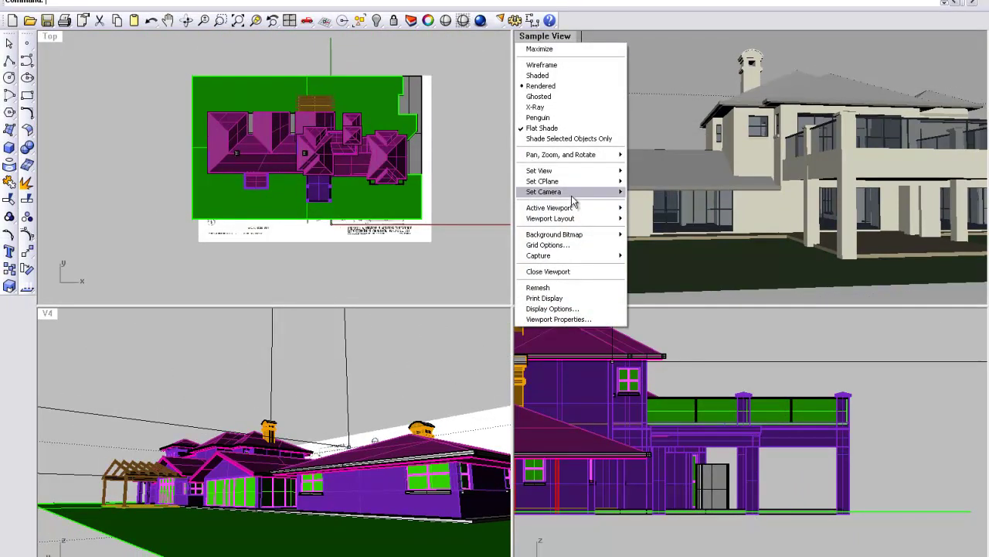
mouse_move(573, 194)
click(674, 330)
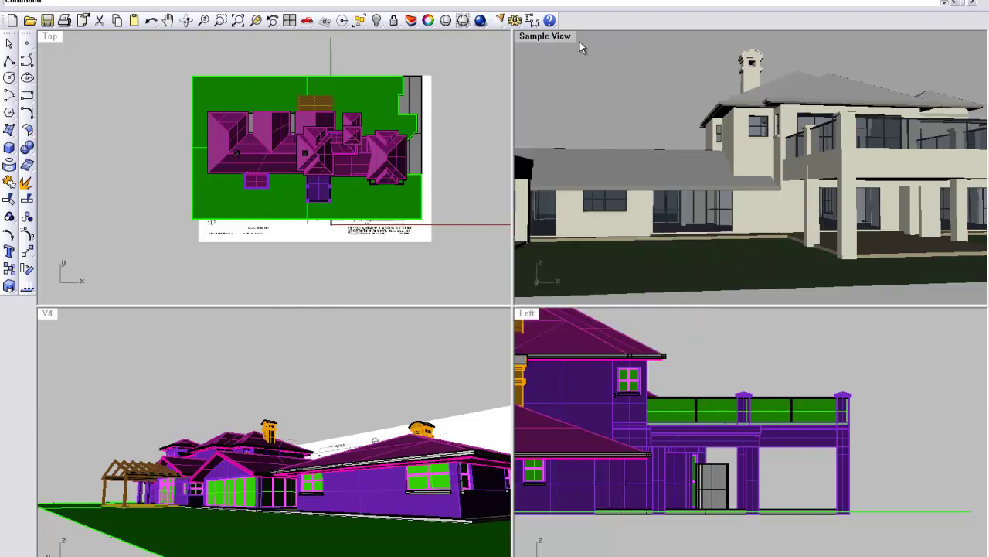
- Show the Sample View's camera and move its camera point toward negative X in the Top view
click(566, 37)
mouse_move(587, 193)
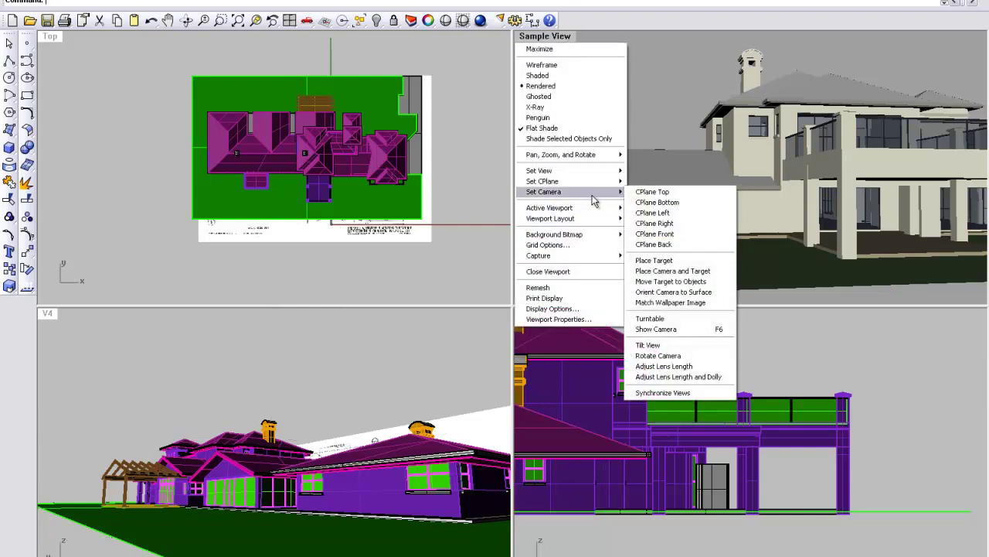
click(657, 328)
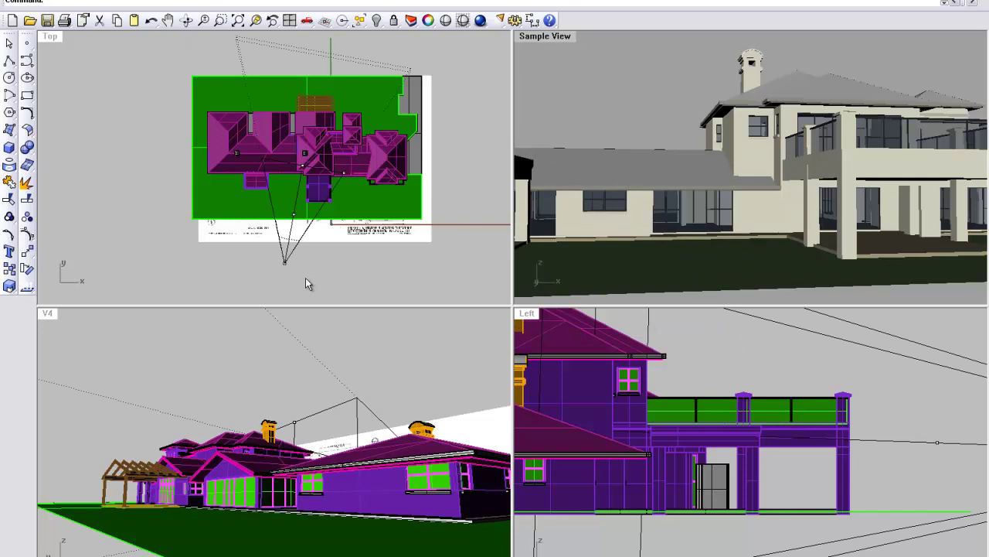
drag(282, 265, 242, 261)
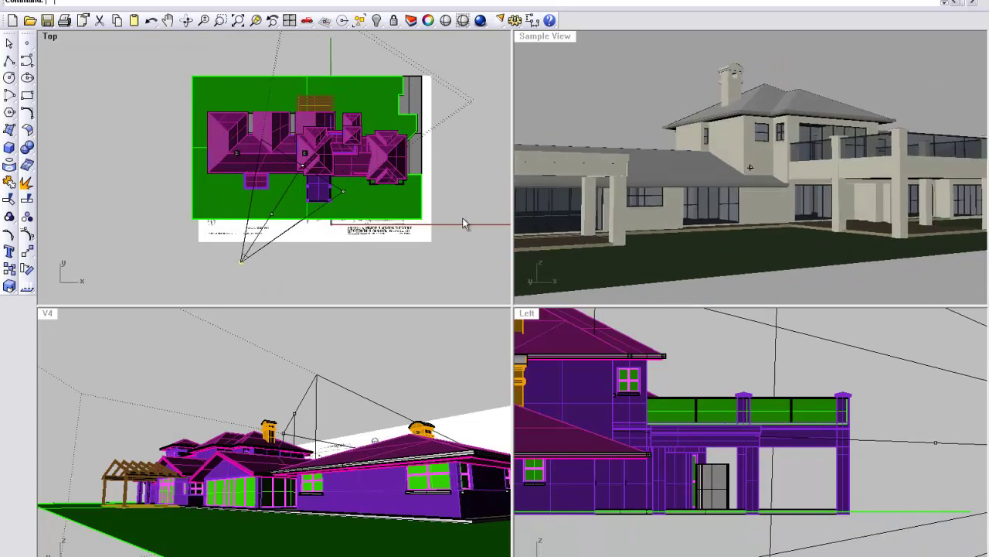
- Change the Z coordinate of the Sample View's camera location in its viewport properties
click(552, 37)
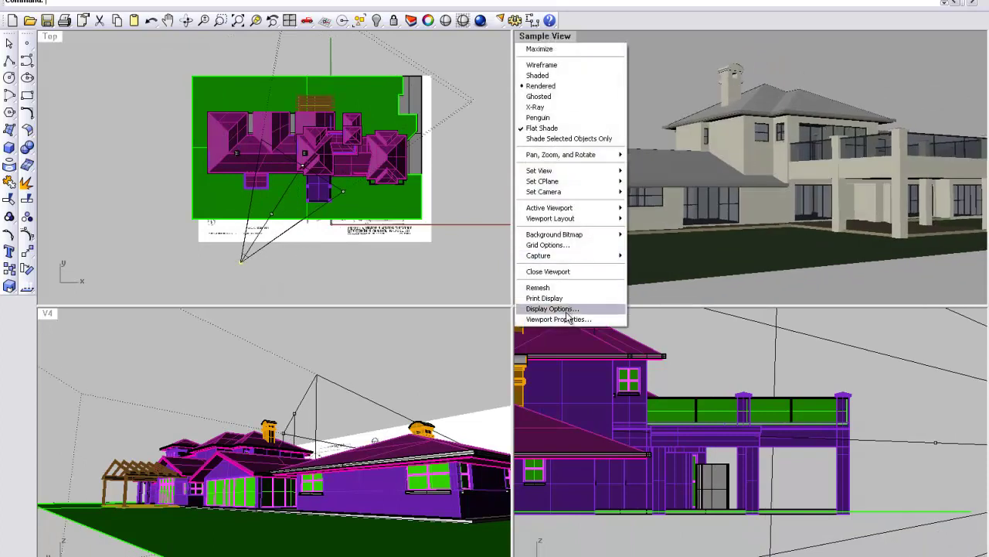
click(566, 321)
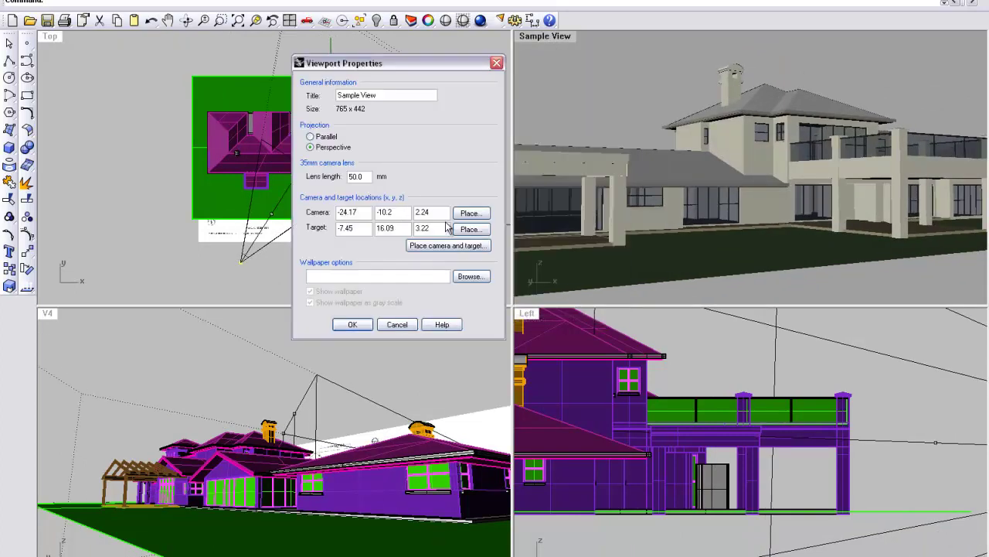
double_click(424, 211)
click(364, 325)
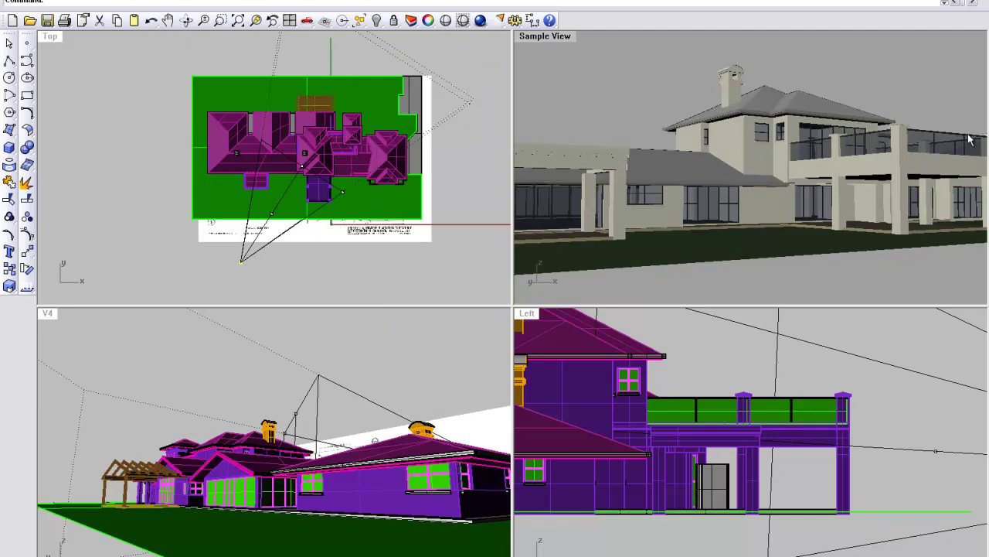